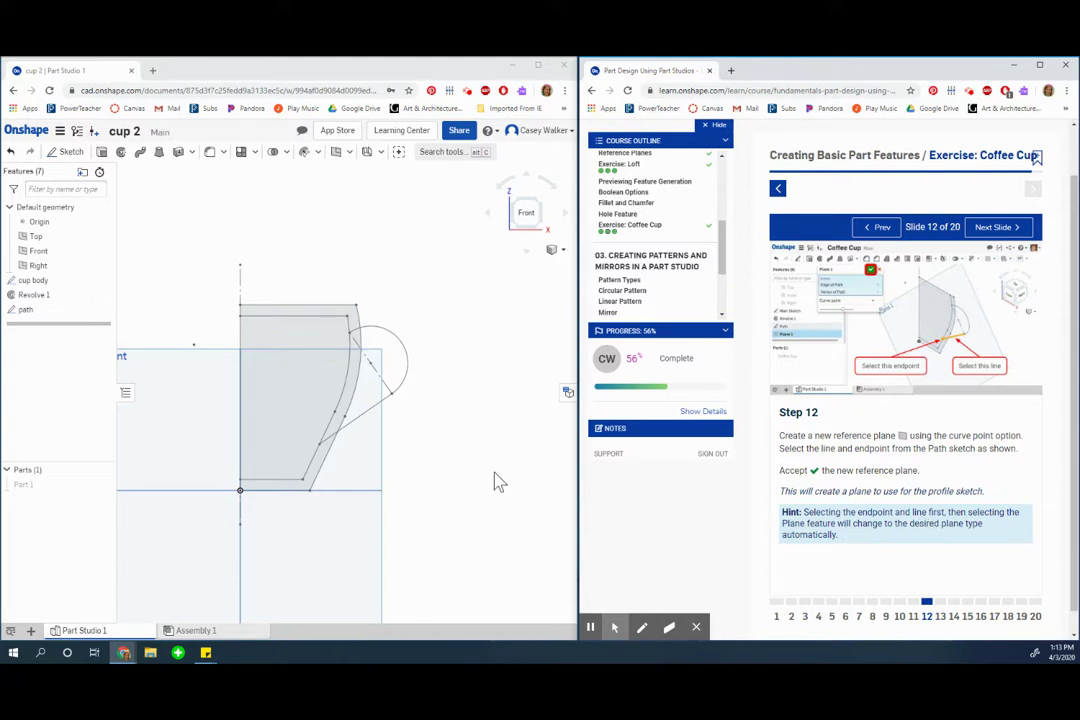
Create a reference plane of type Curve point through the lower endpoint and straight line of the handle path sketch
left_click(319, 447)
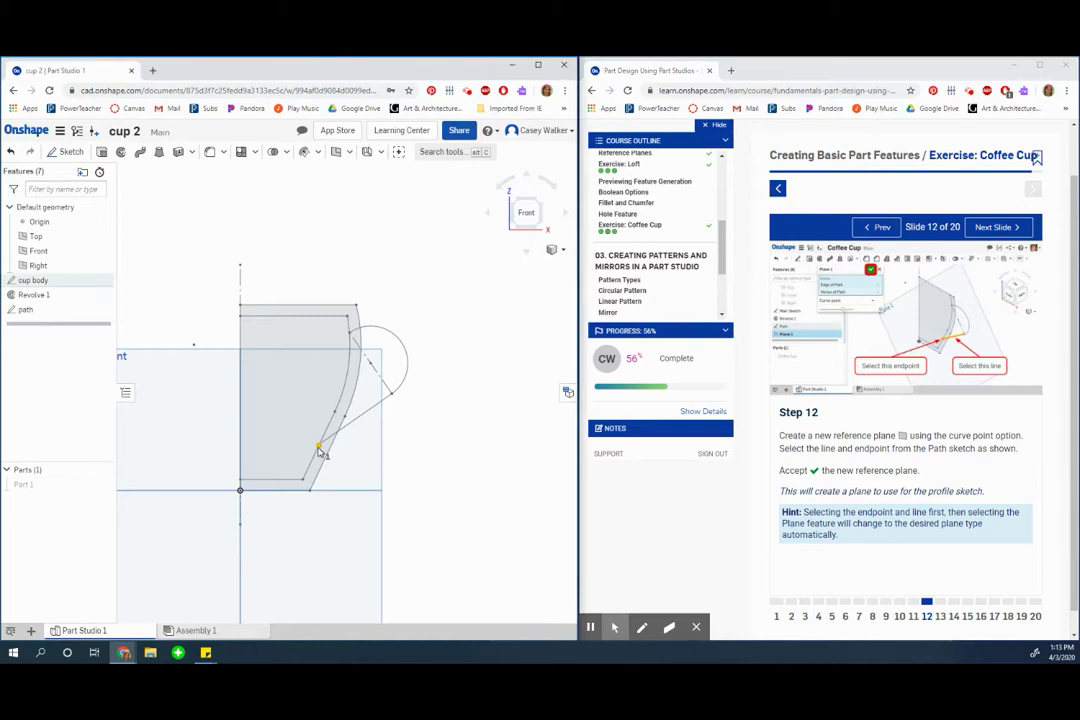
left_click(371, 413)
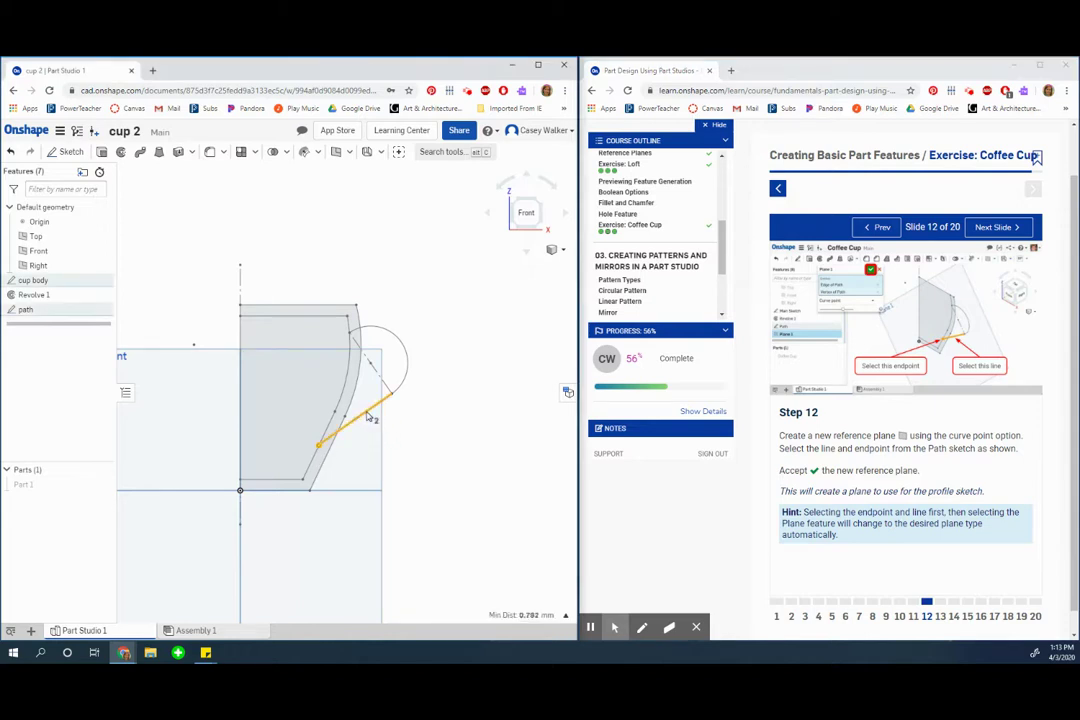
left_click(337, 152)
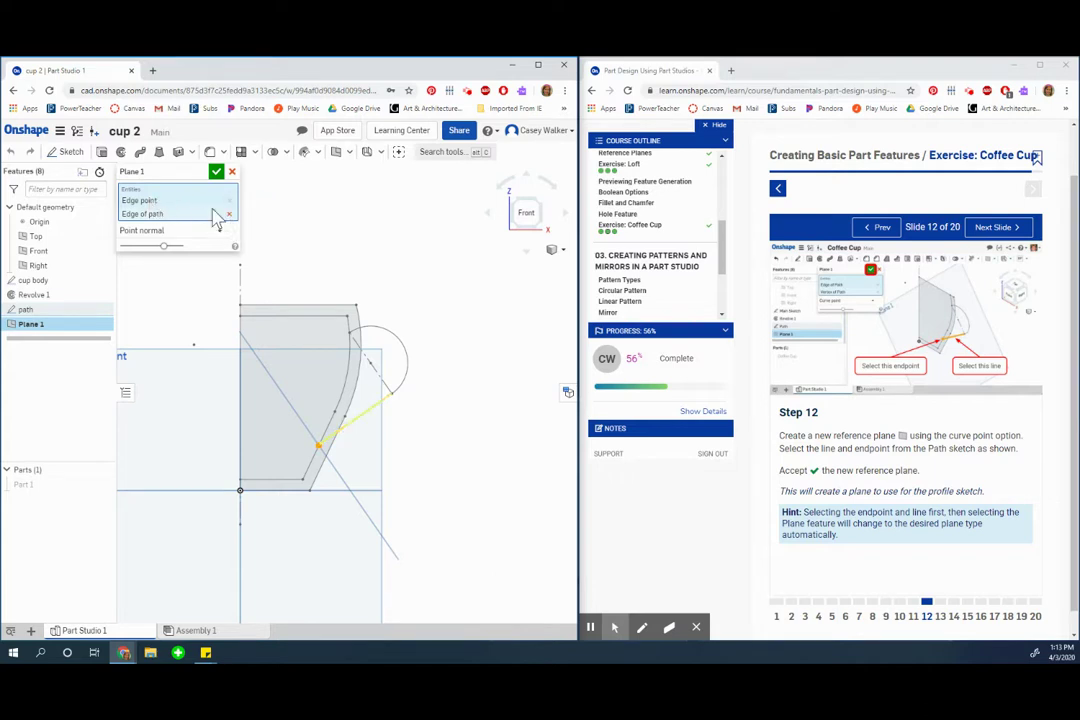
left_click(164, 231)
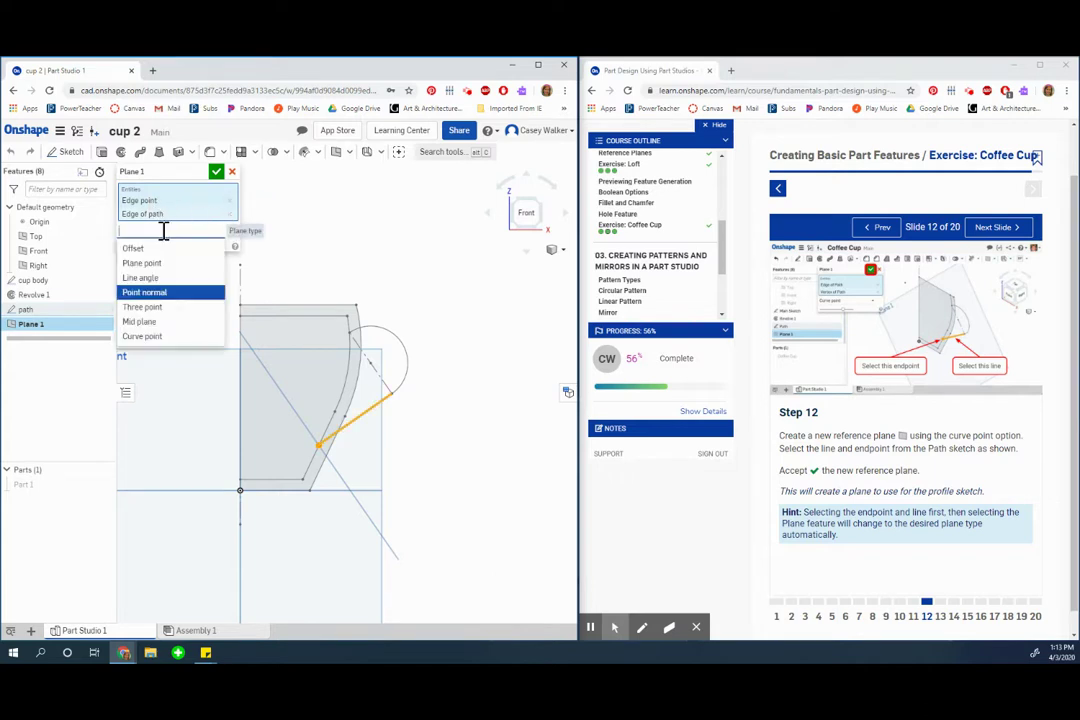
left_click(160, 336)
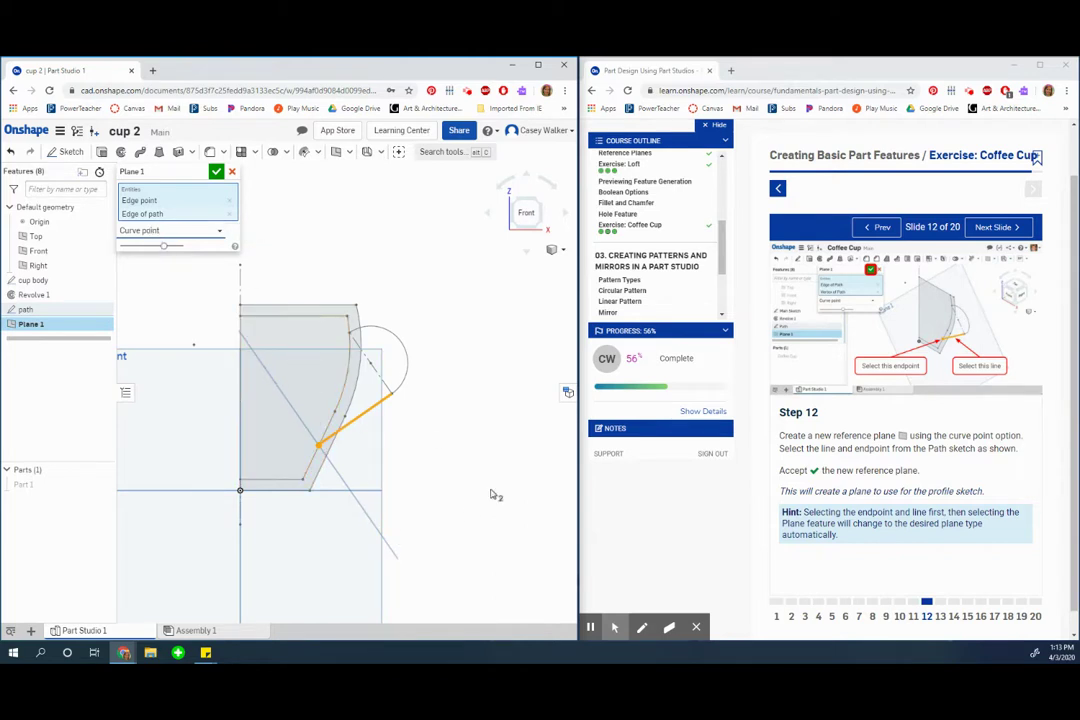
key("Left")
key("Left")
key("Right")
key("Left")
key("Left")
key("Right")
key("Right")
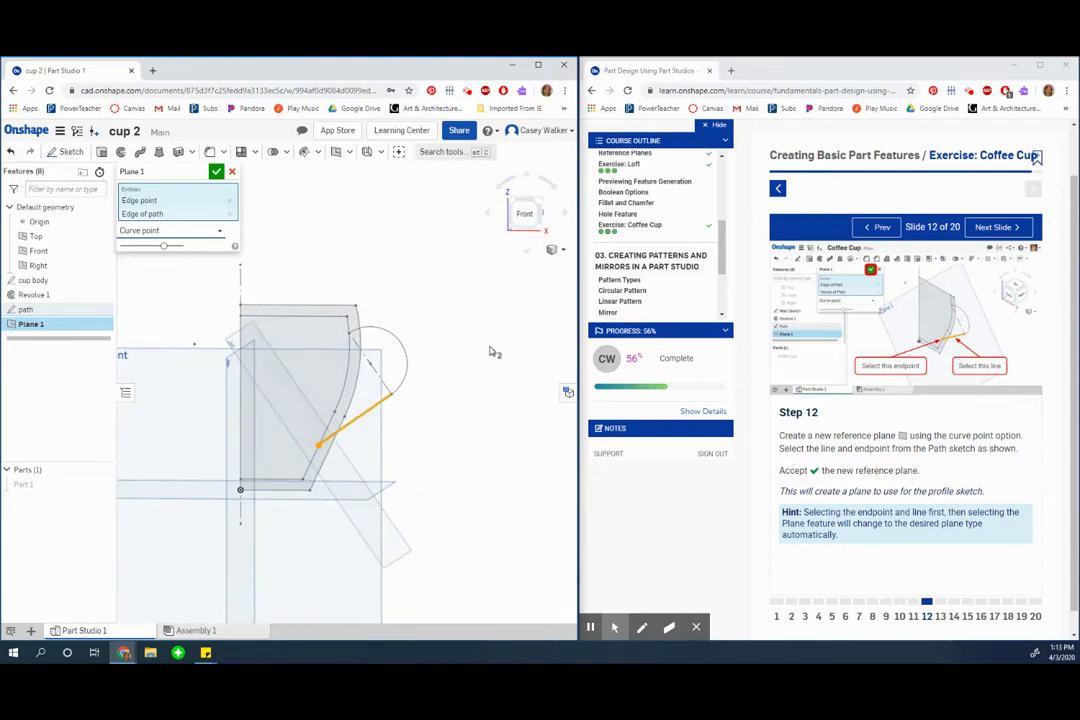
key("Left")
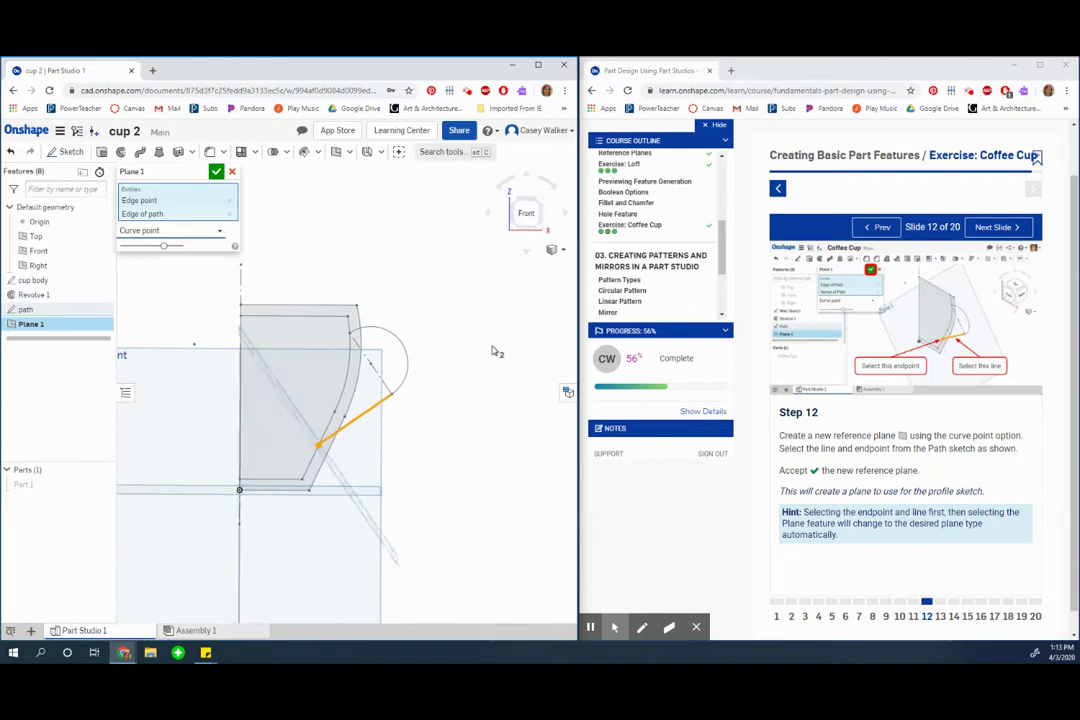
left_click(216, 171)
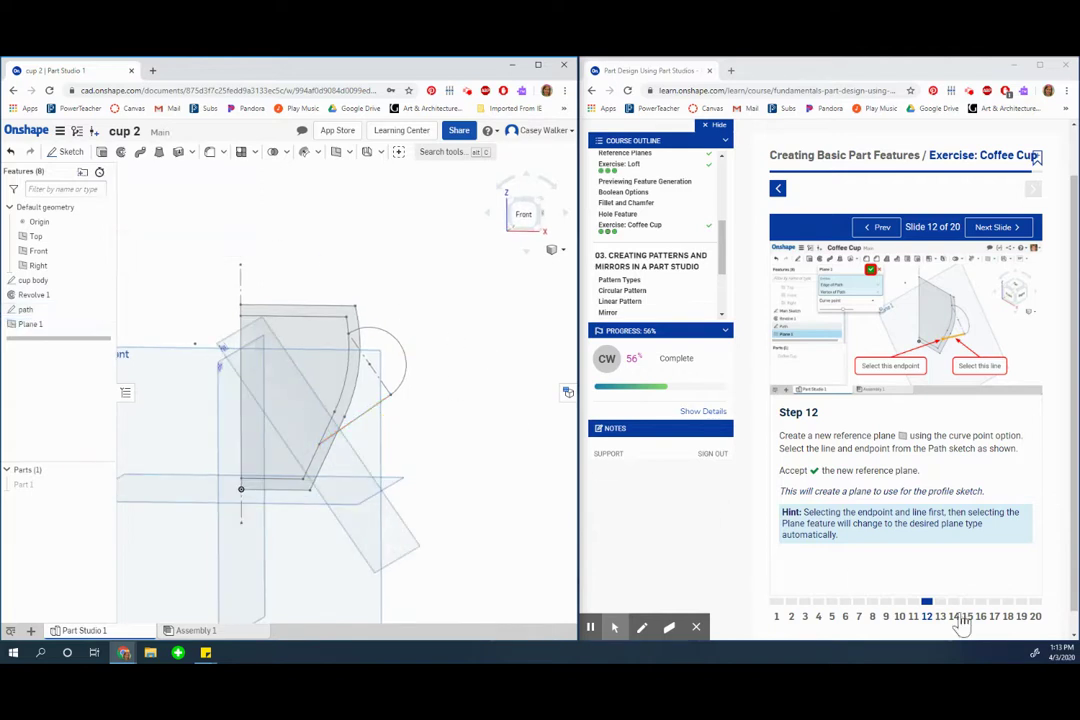
Advance the coffee cup exercise to slide 13 and start a new sketch on the new reference plane
left_click(940, 618)
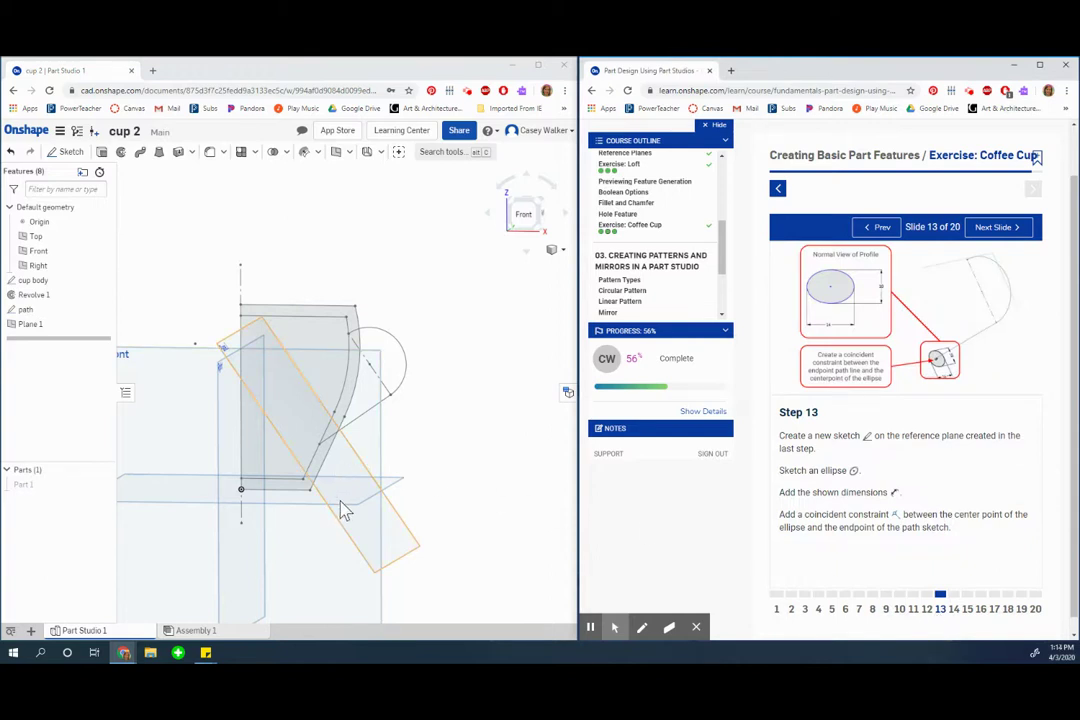
right_click(404, 551)
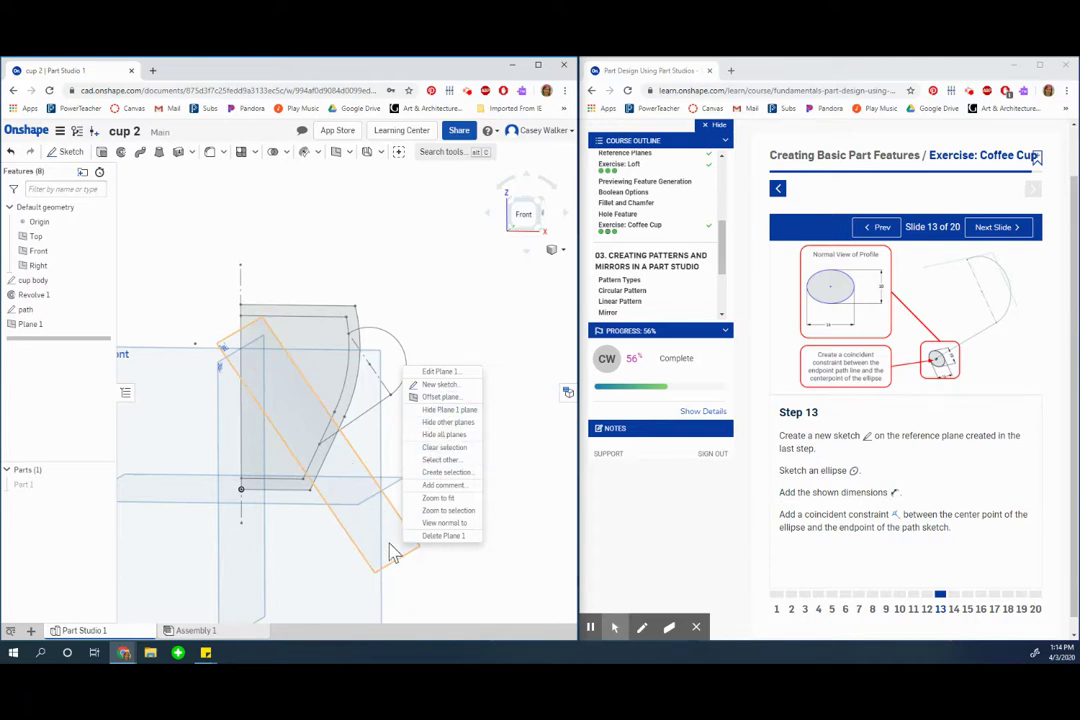
left_click(467, 393)
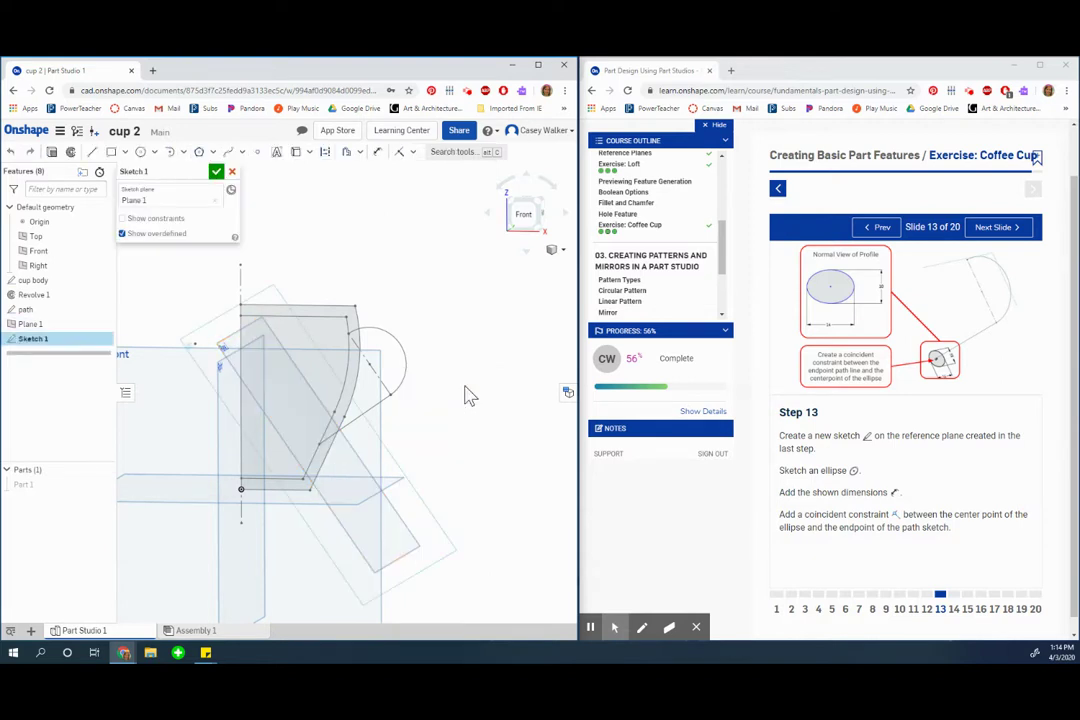
key("n")
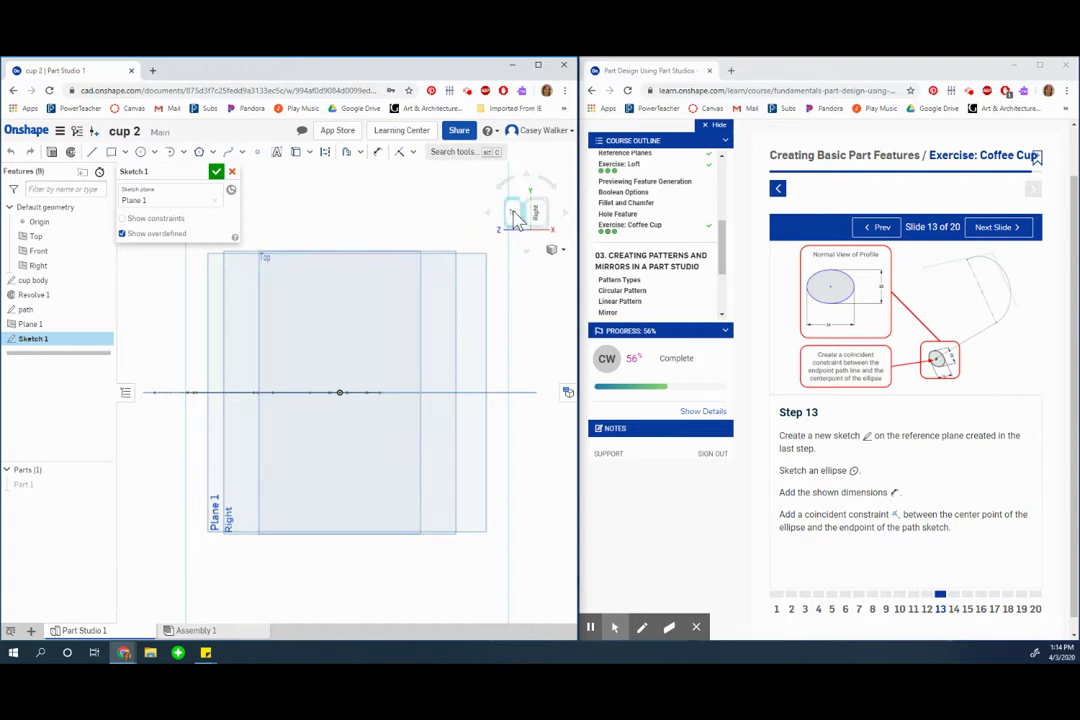
mouse_move(338, 485)
right_mouse_down()
mouse_move(381, 487)
mouse_move(371, 497)
mouse_move(364, 482)
mouse_move(337, 482)
mouse_move(358, 485)
right_mouse_up()
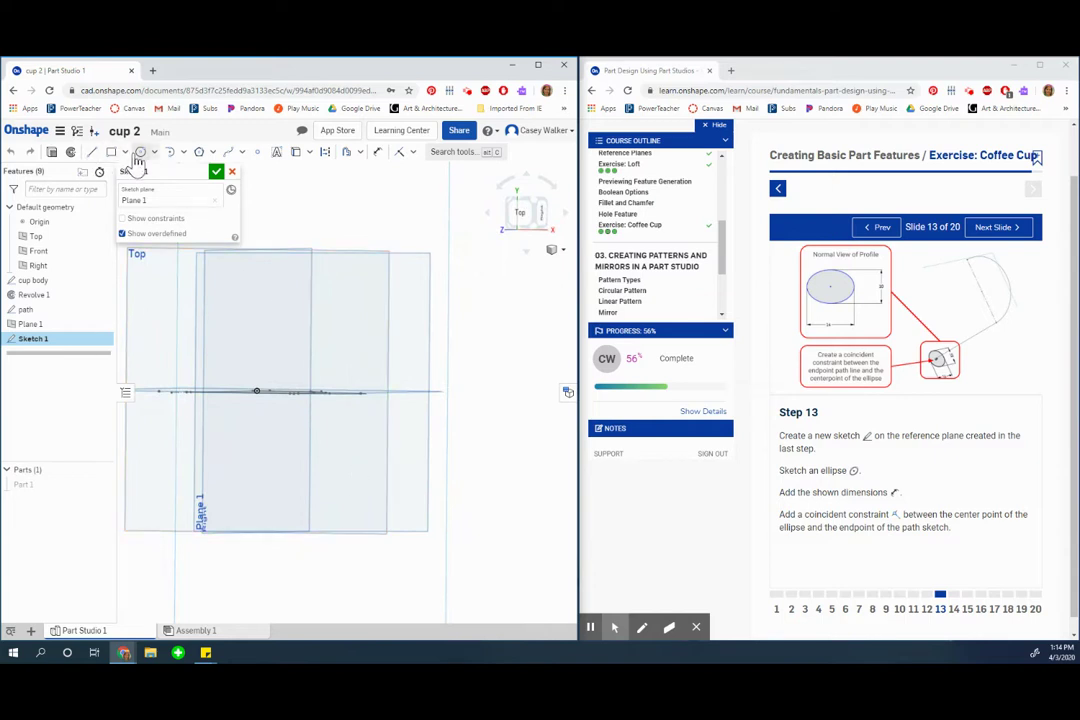
left_click(155, 155)
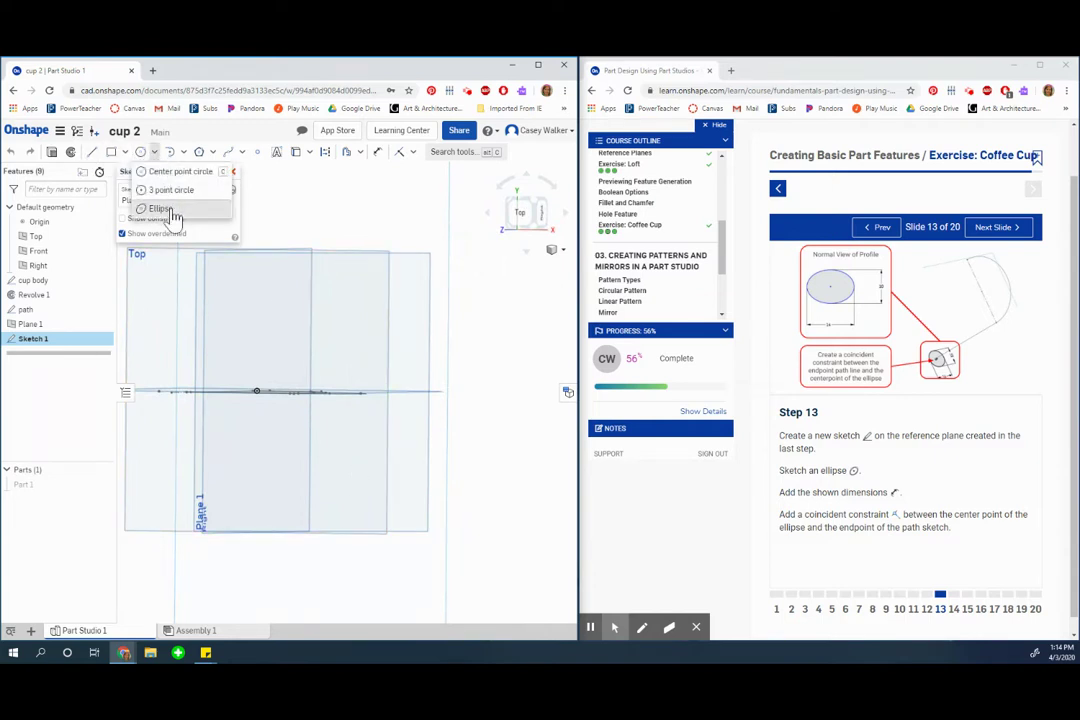
left_click(168, 208)
left_click(308, 205)
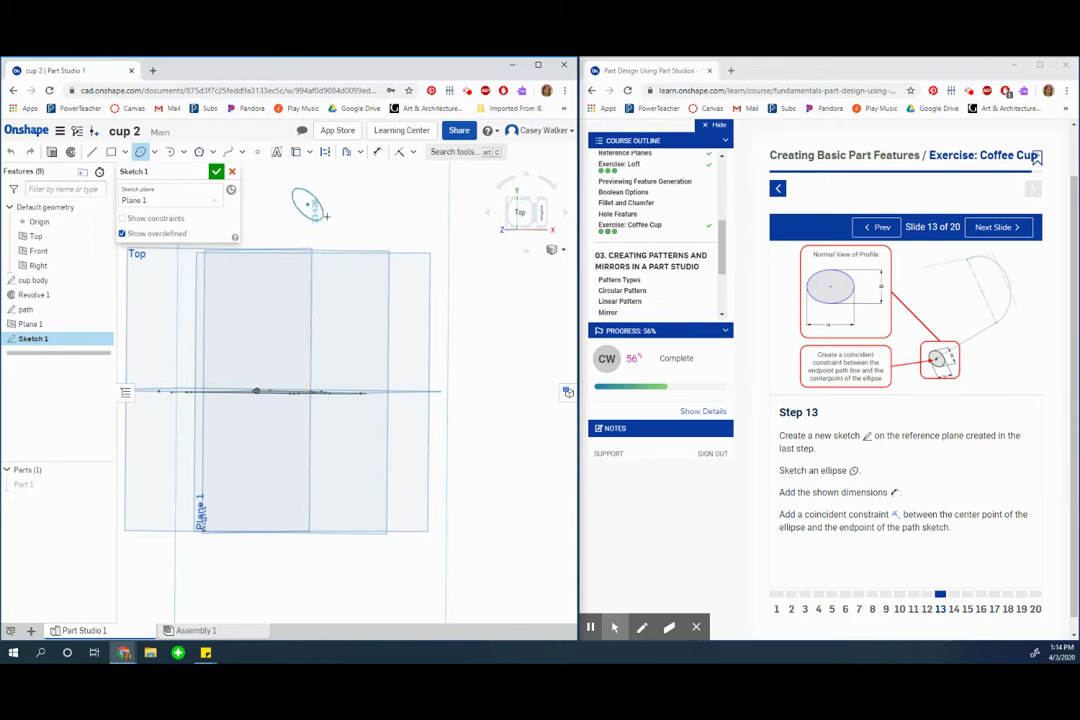
left_click(337, 209)
key("Escape")
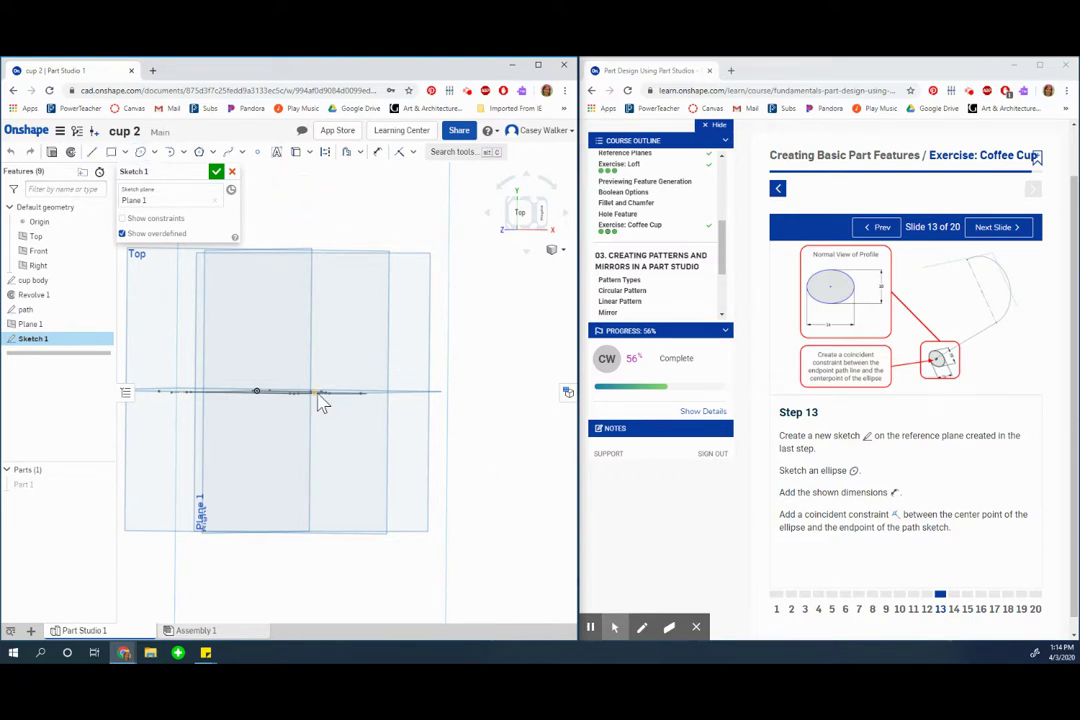
Sketch a horizontal ellipse about 38 mm wide, centred on the origin in the view normal to the plane
key("n")
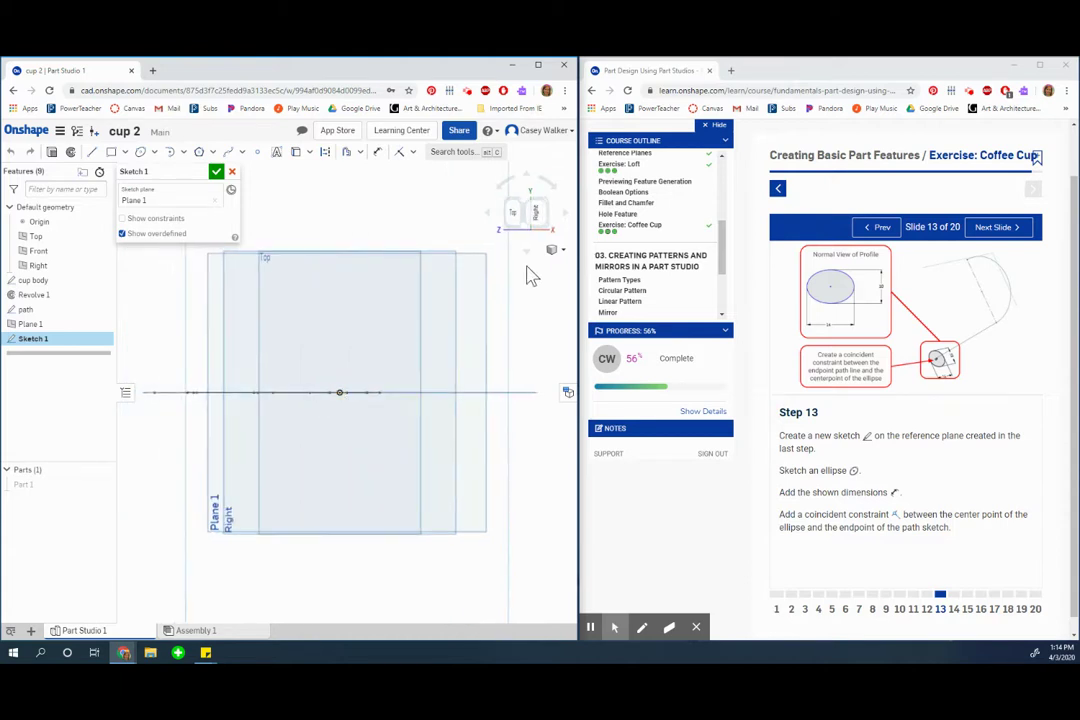
left_click(546, 188)
left_click(546, 188)
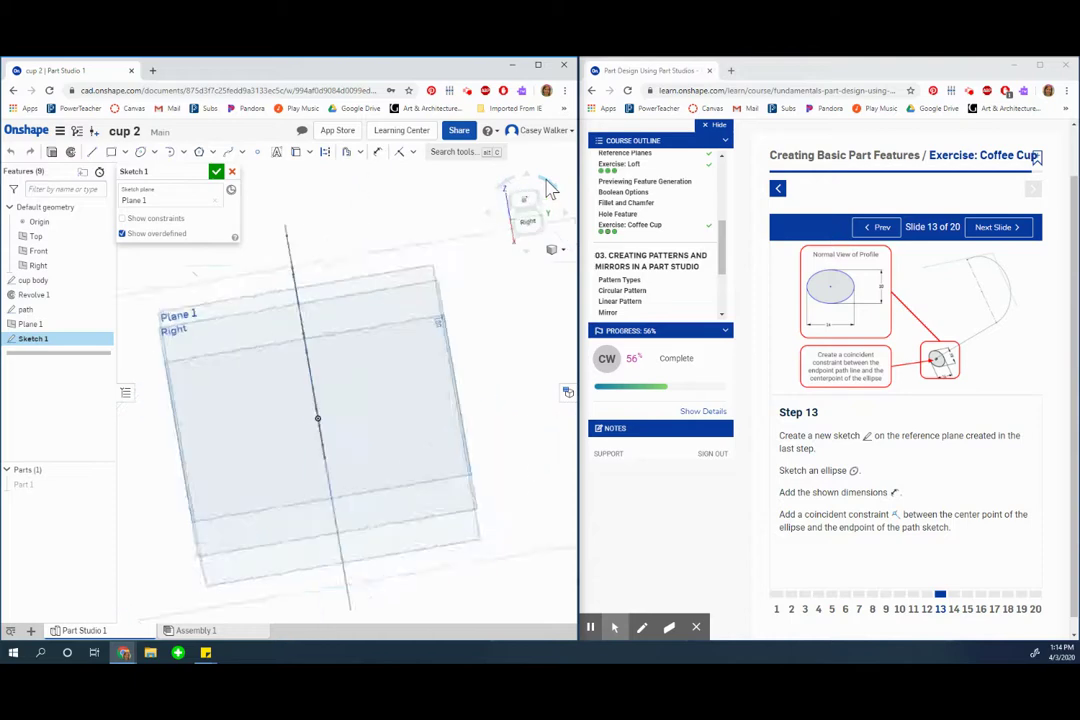
mouse_move(405, 434)
right_mouse_down()
mouse_move(472, 429)
mouse_move(396, 424)
right_mouse_up()
key("n")
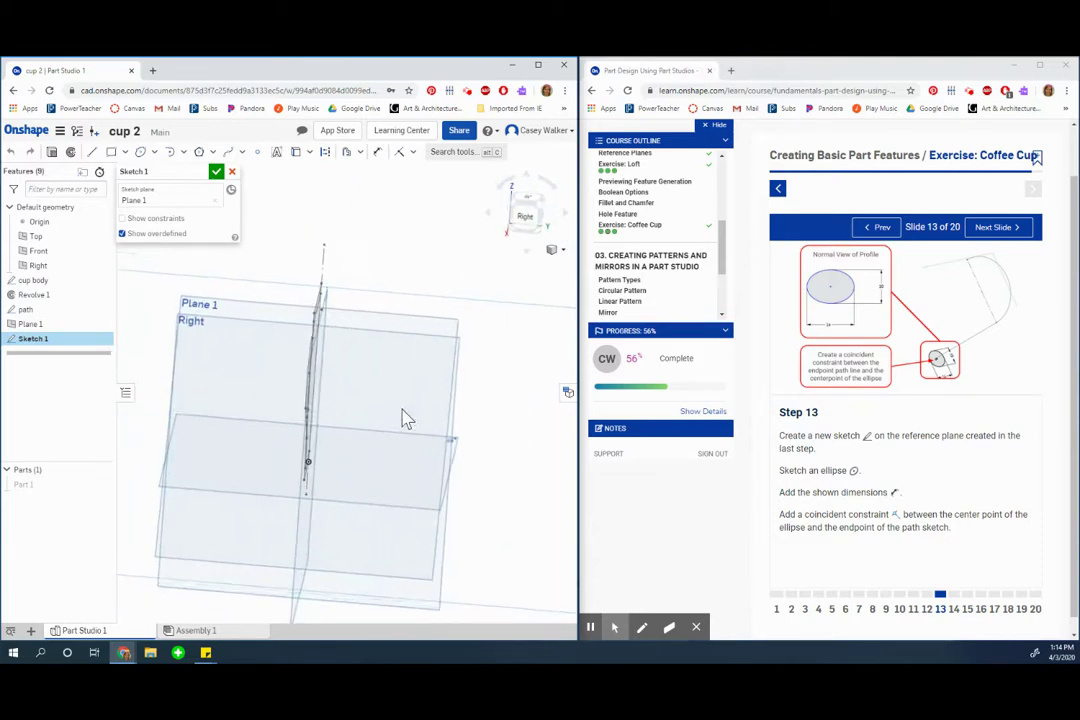
left_click(526, 215)
key("Up")
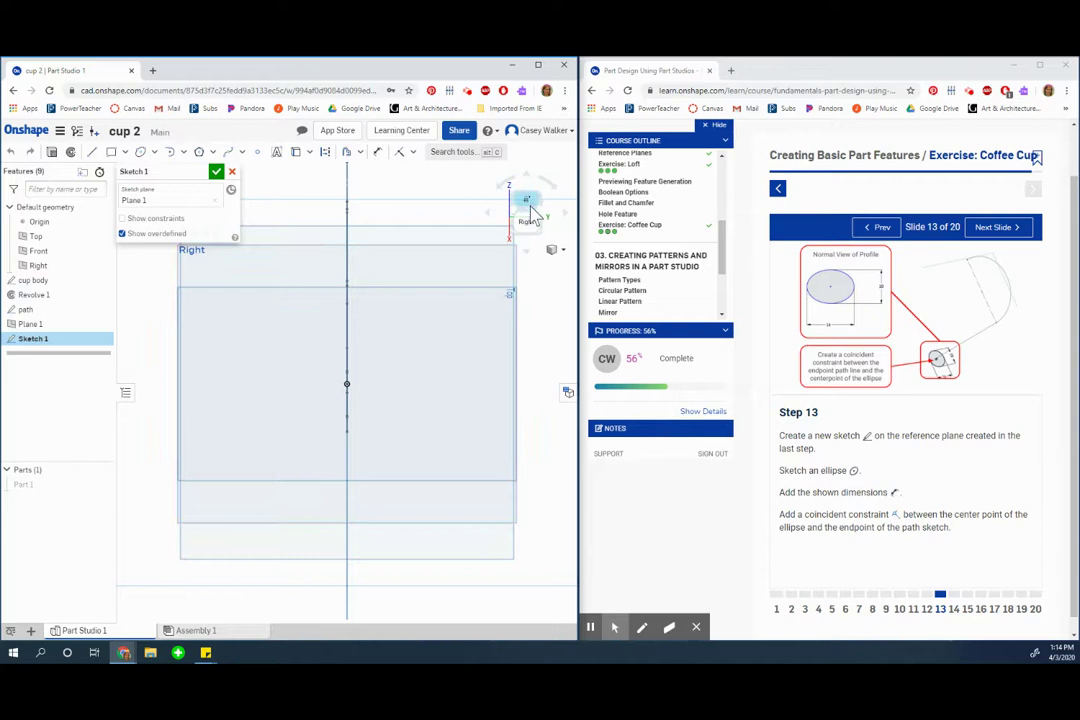
left_click(156, 155)
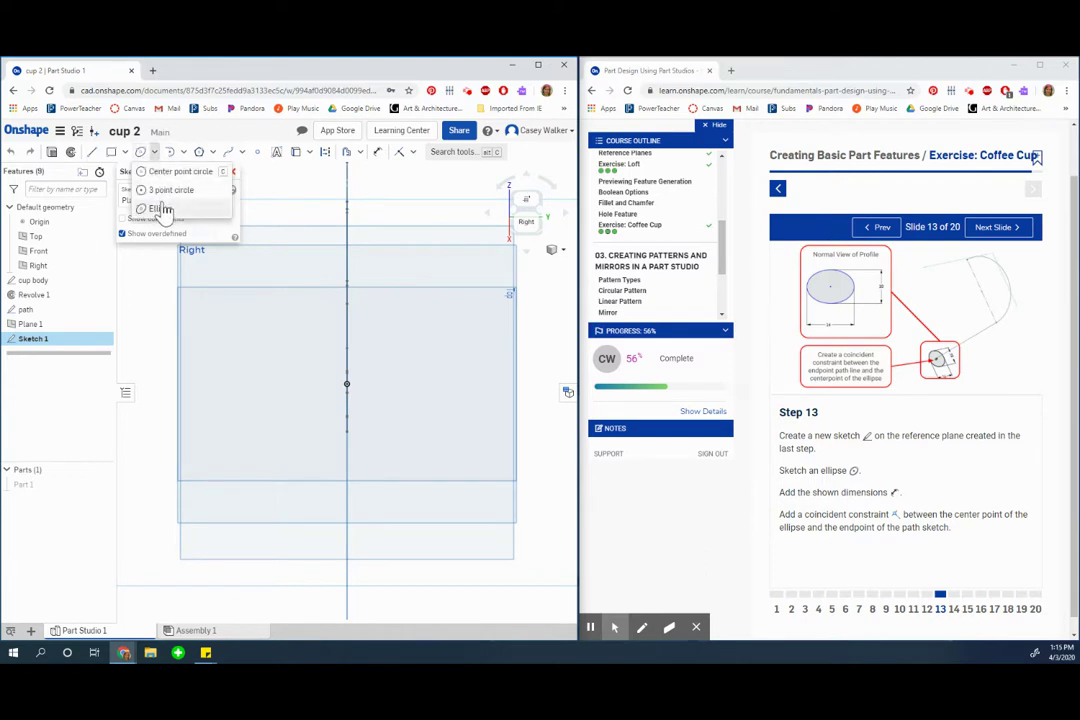
left_click(160, 208)
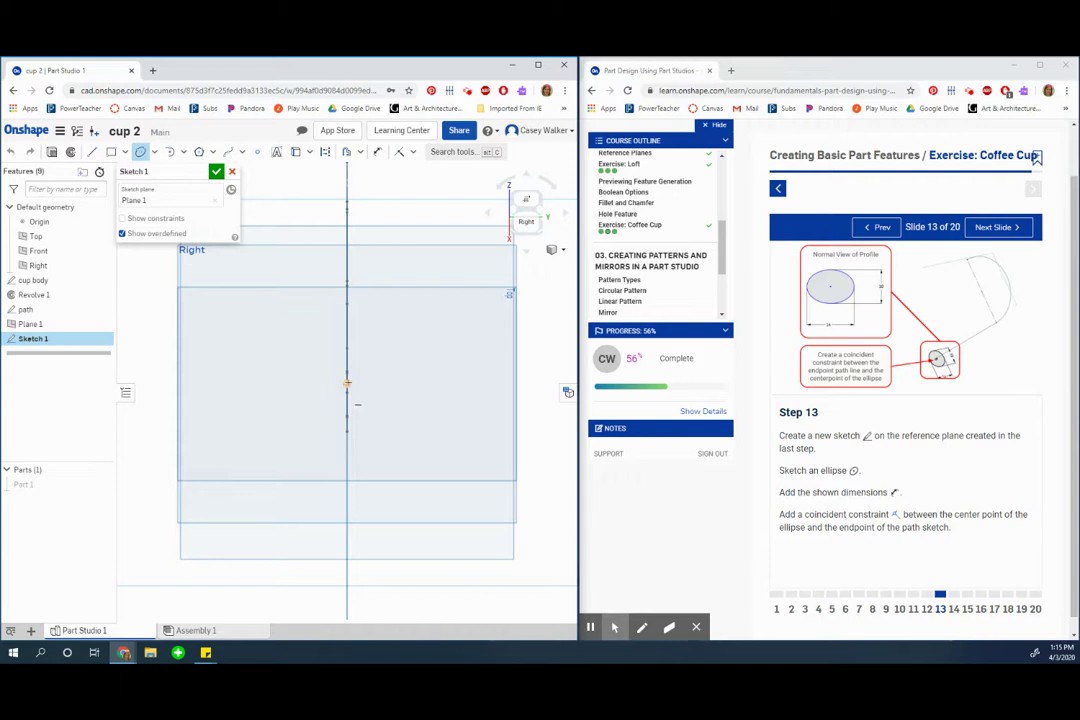
left_click(355, 384)
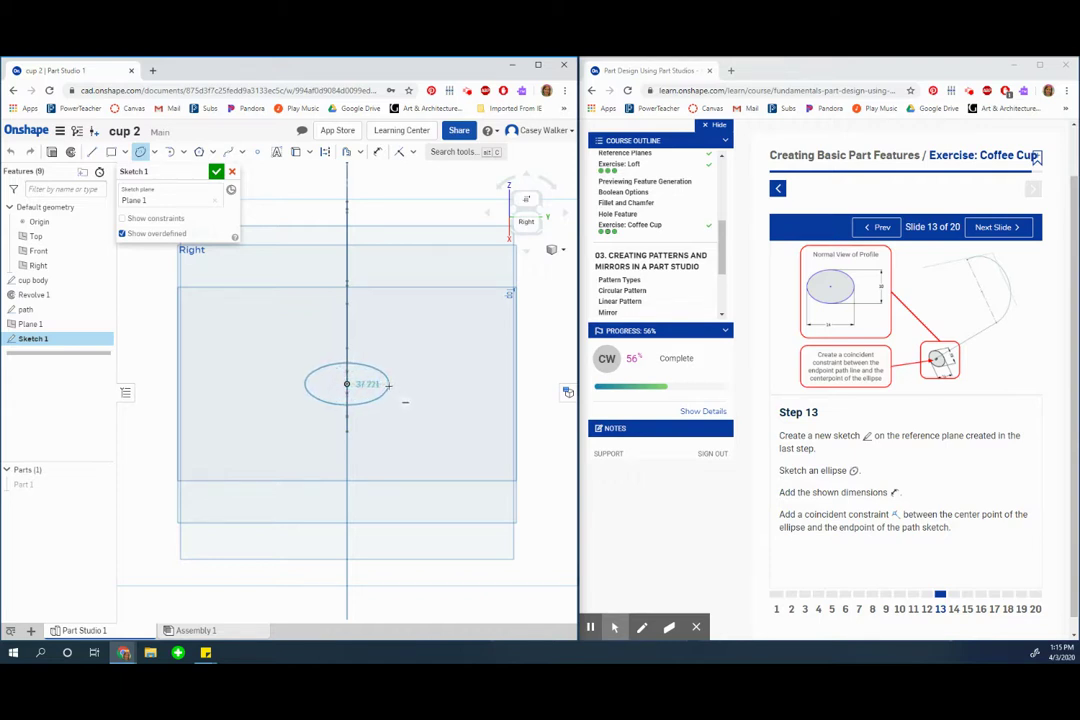
left_click(388, 384)
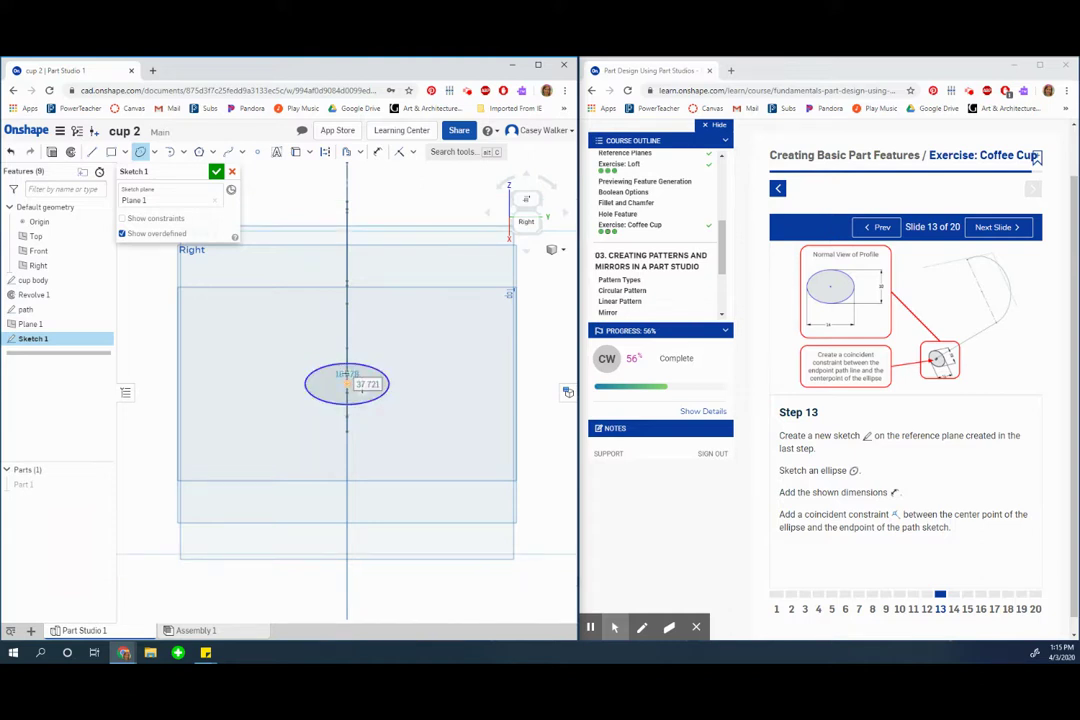
left_click(388, 401)
left_click(373, 384)
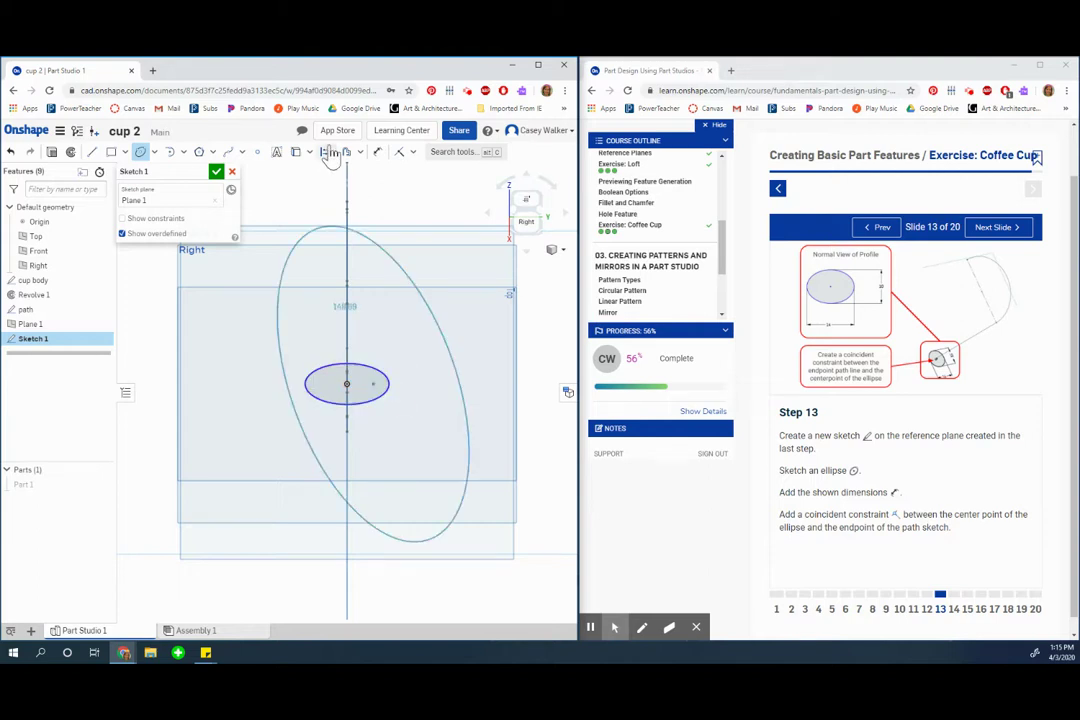
key("Escape")
Dimension the ellipse's width to 14 mm, placing the dimension above it
left_click(377, 151)
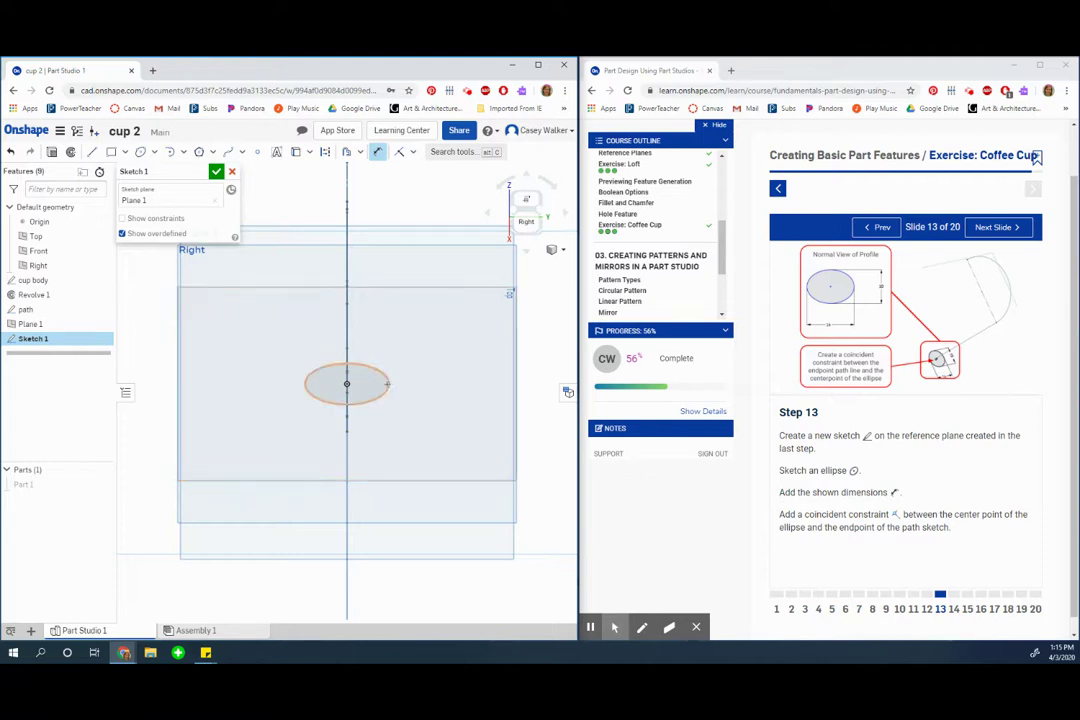
left_click(305, 383)
left_click(305, 383)
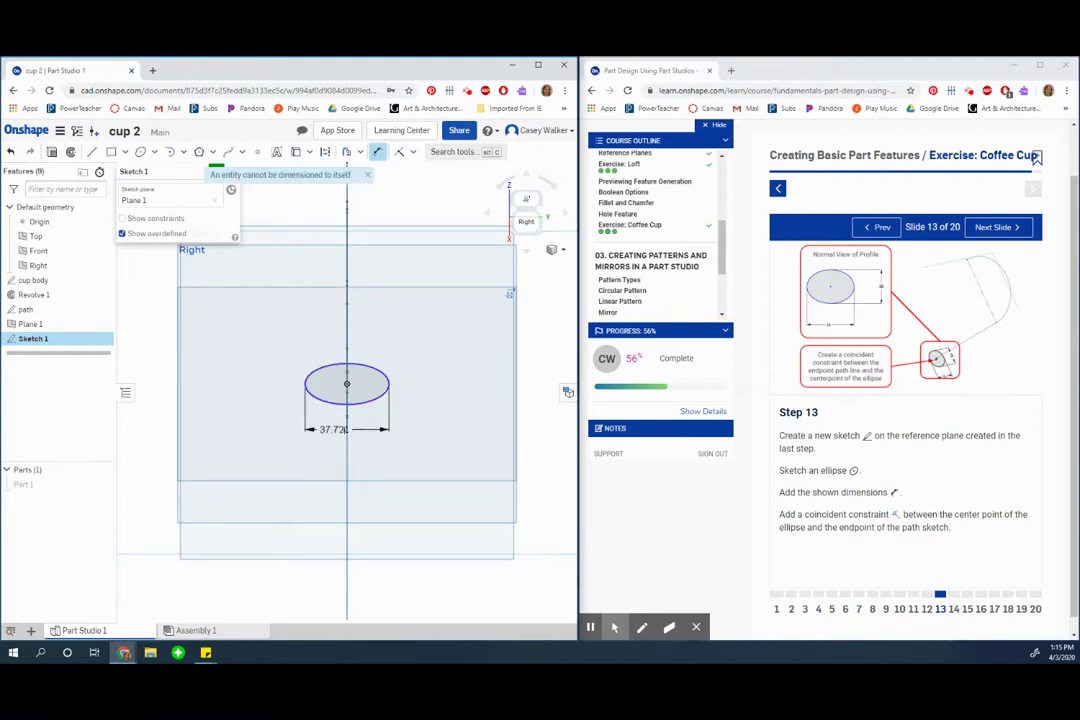
left_click(331, 339)
type("15")
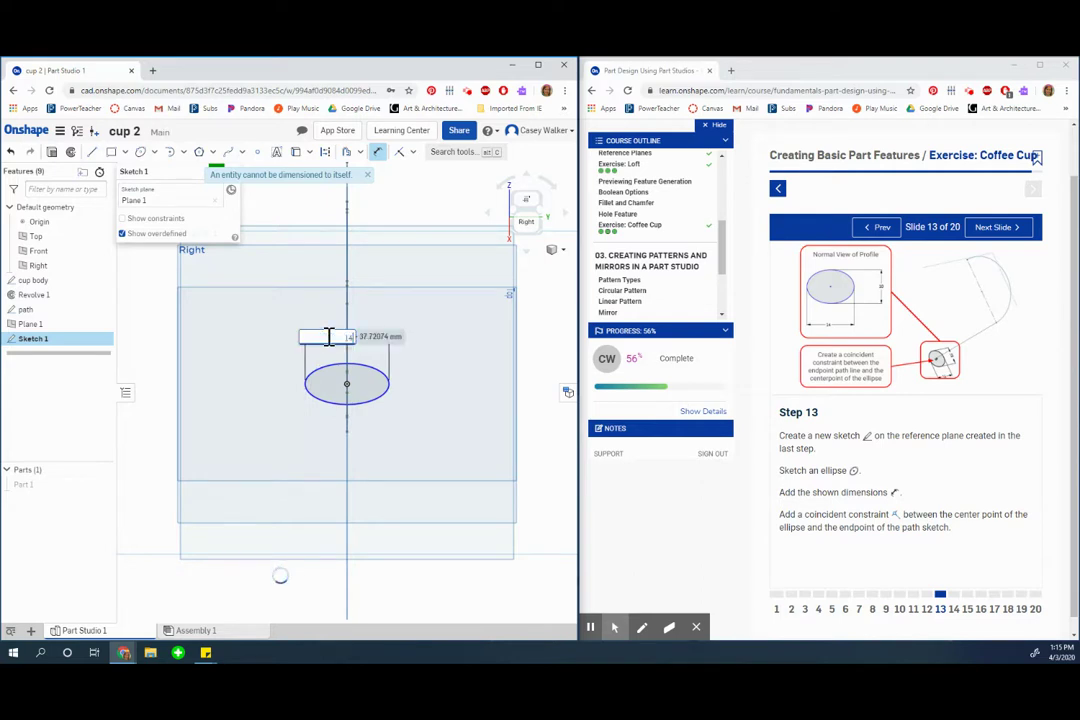
key("Return")
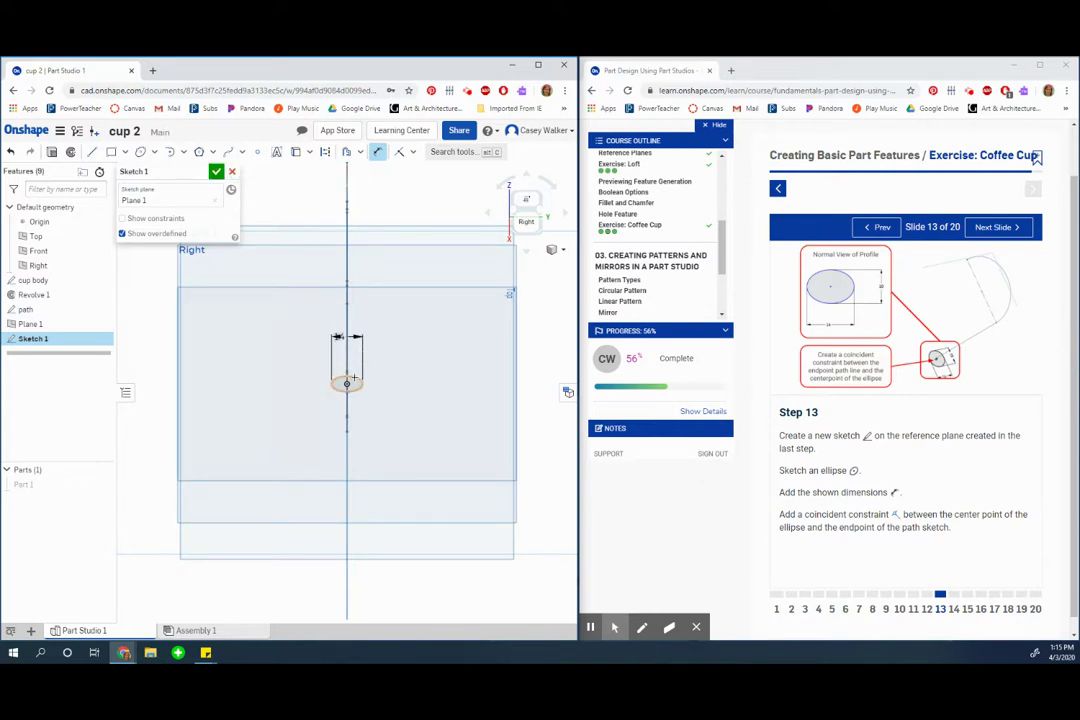
Dimension the ellipse's height to 10 mm, placing the dimension beside it
left_click(349, 383)
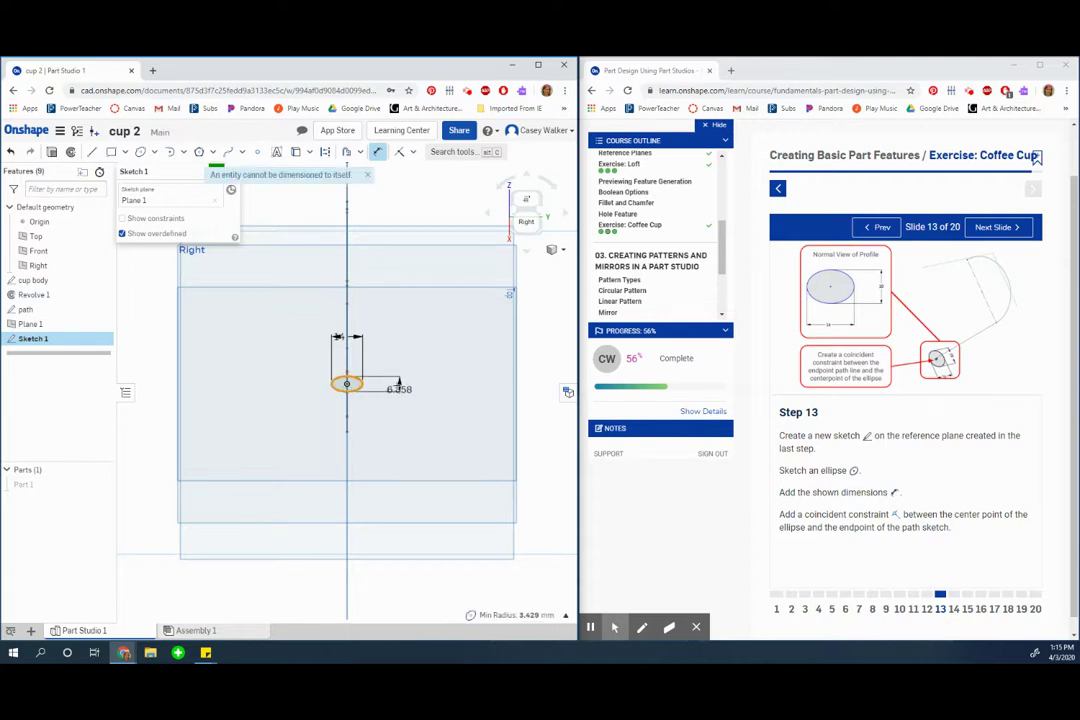
left_click(395, 383)
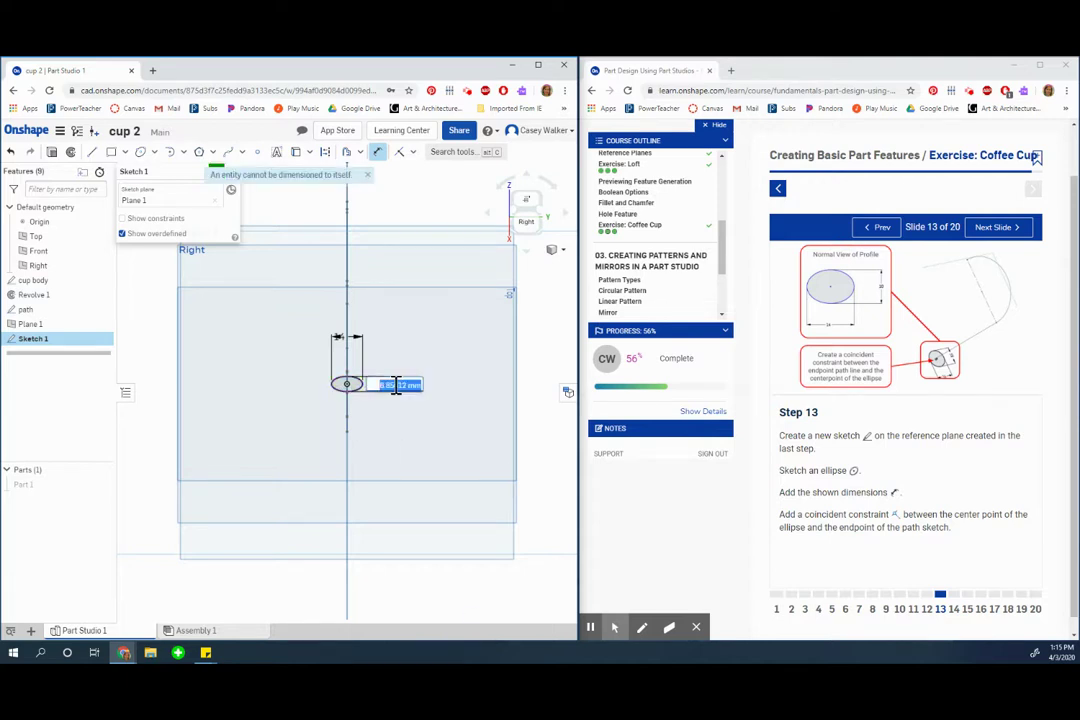
key("BackSpace")
key("Escape")
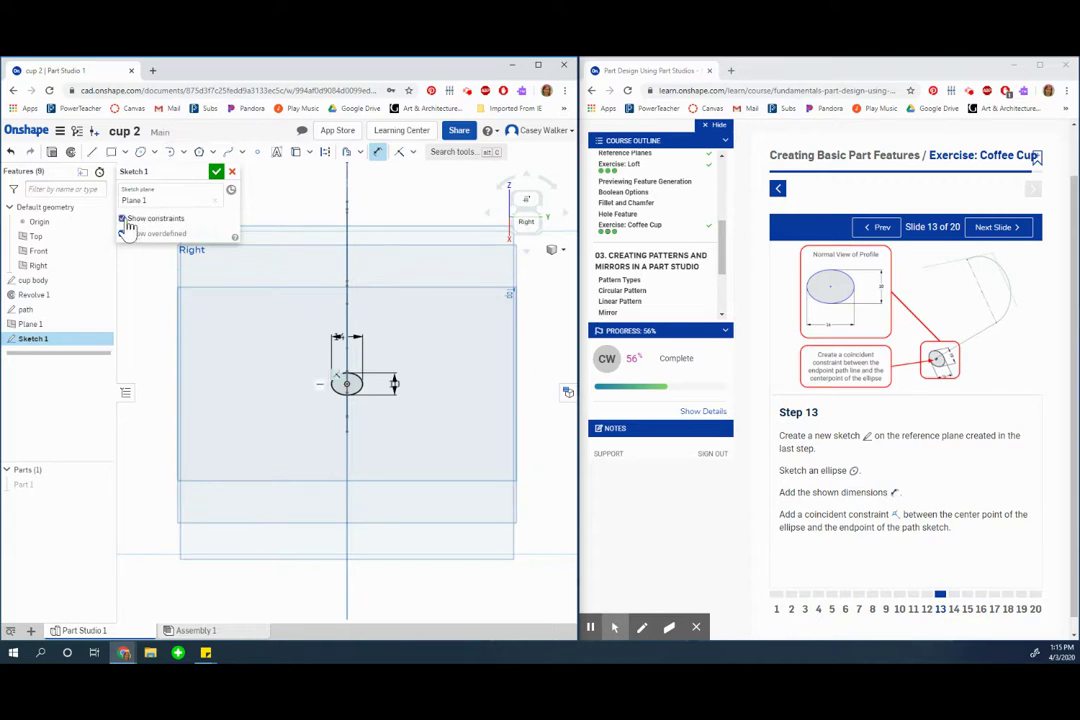
Sketch a second horizontal ellipse about 33 mm wide, up and to the right of the dimensioned ellipse
left_click(142, 155)
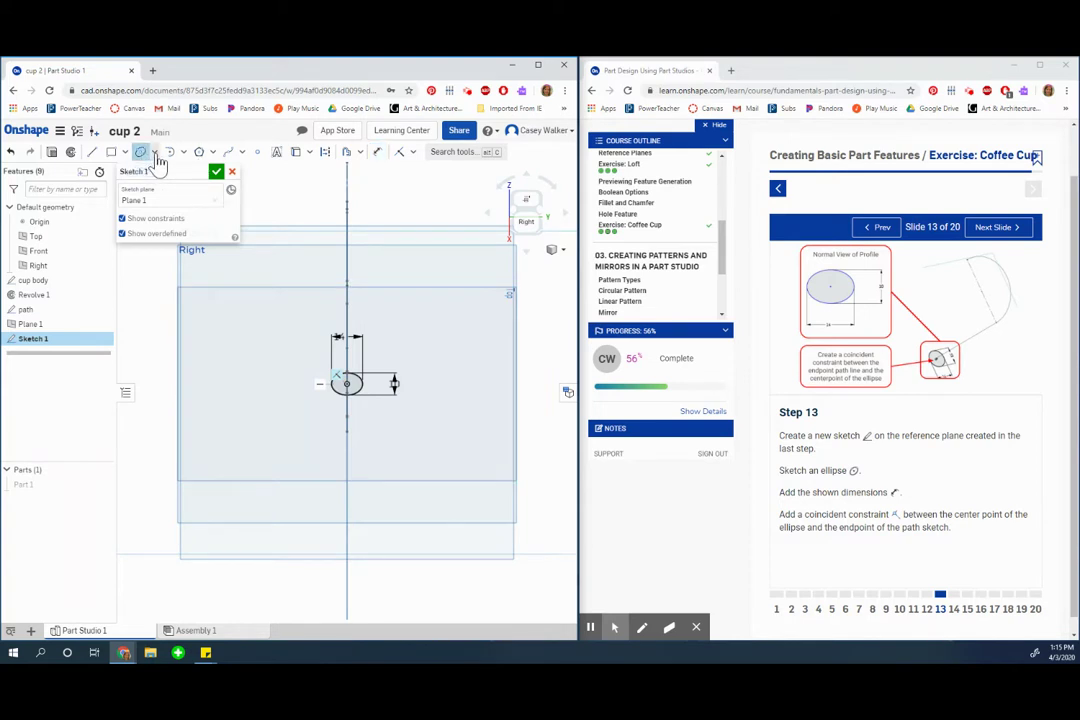
left_click(424, 339)
left_click(461, 339)
left_click(440, 341)
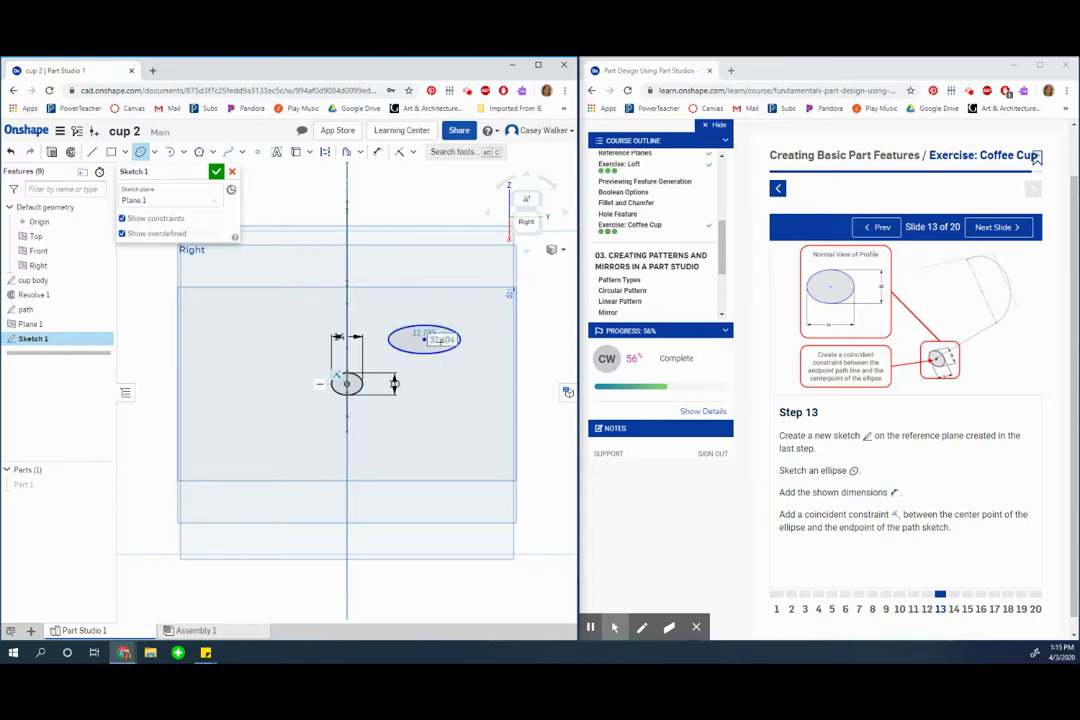
Delete the second, undimensioned ellipse up and to the right of the profile and accept the sketch
left_click(399, 153)
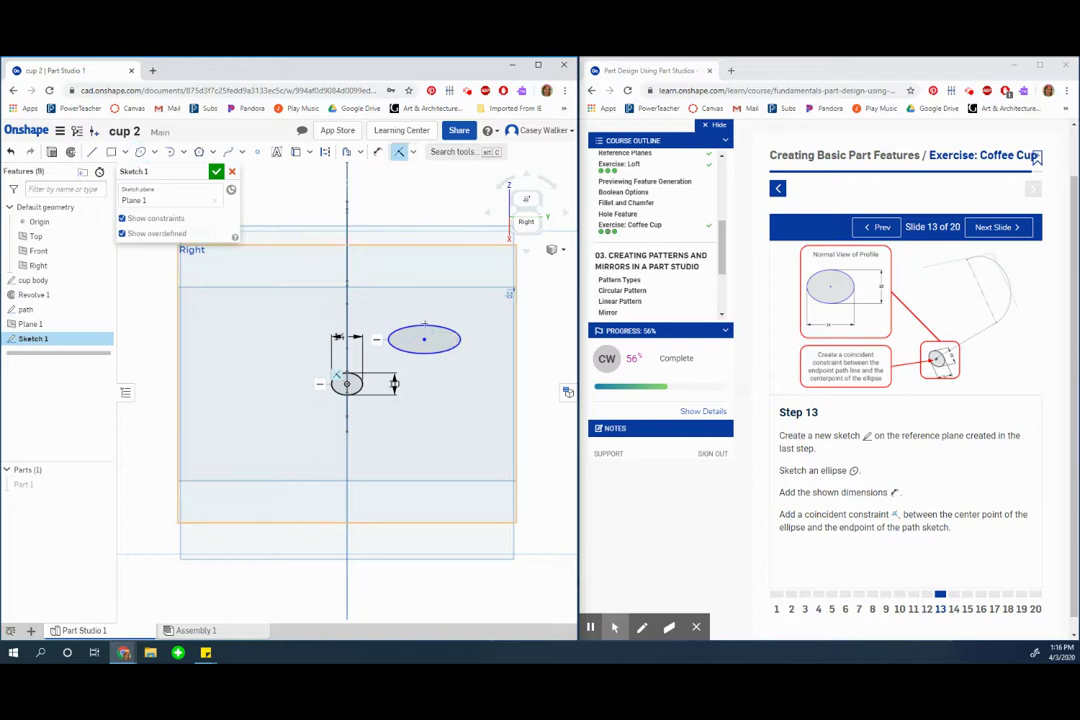
left_click(347, 384)
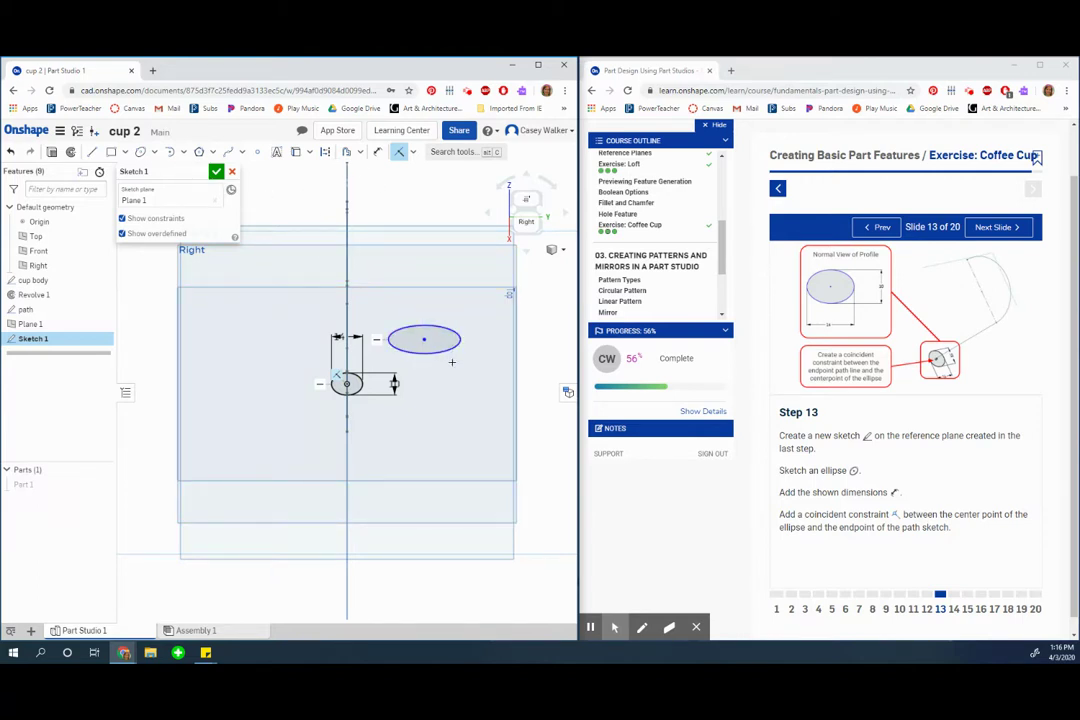
left_click(411, 327)
key("Delete")
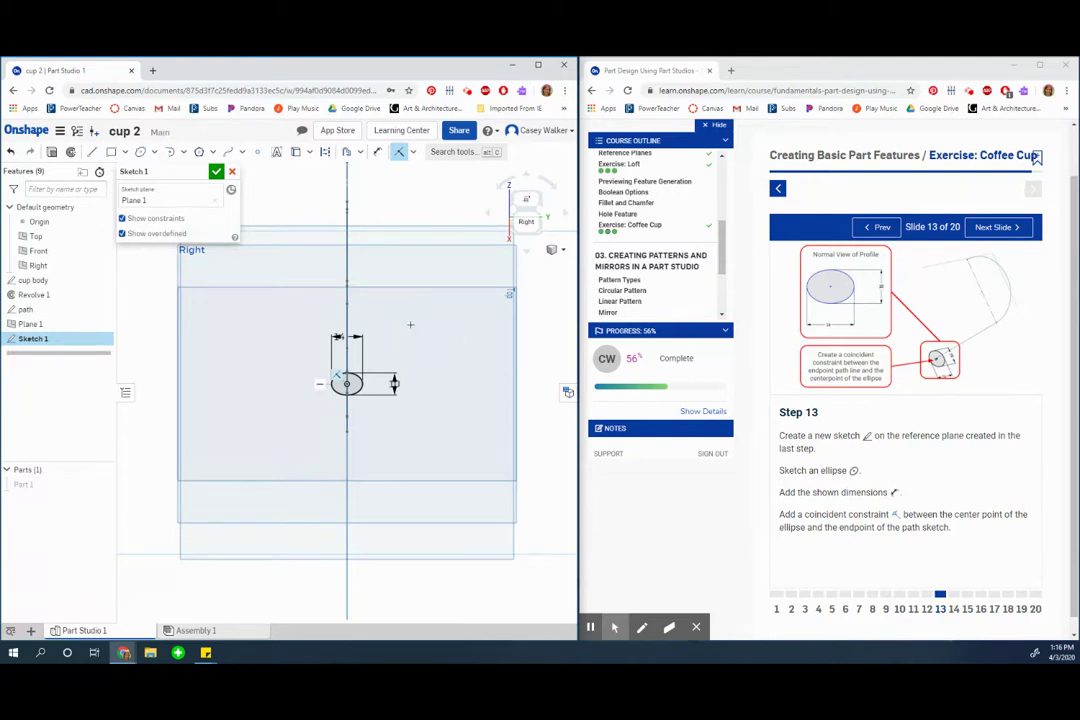
left_click(216, 172)
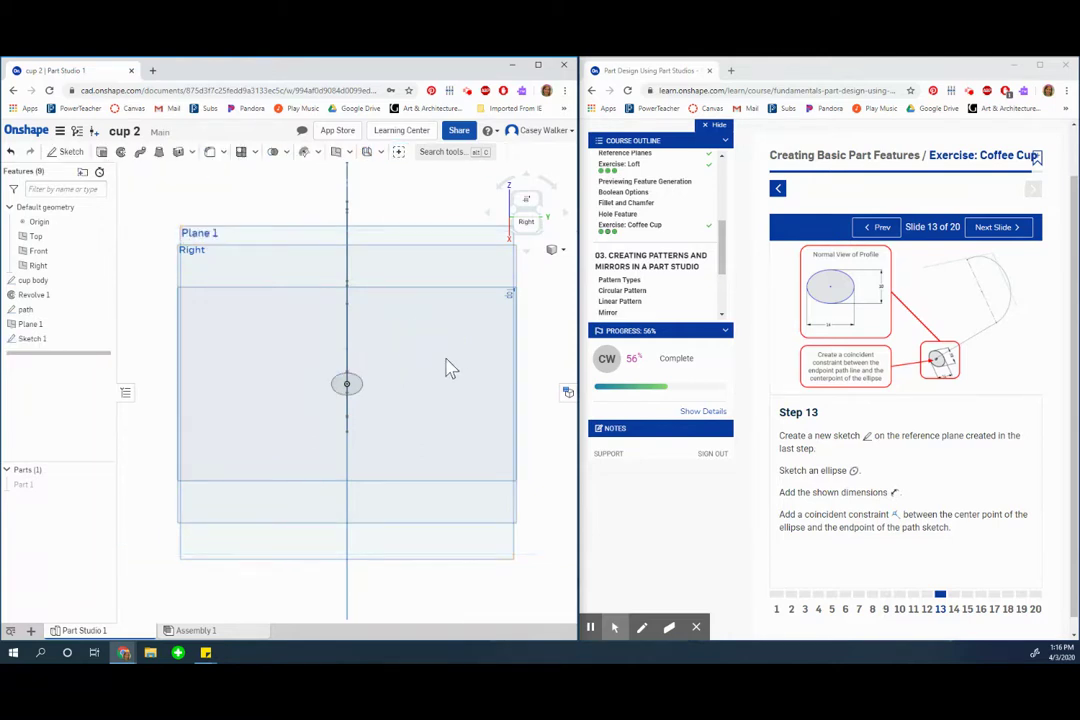
Advance the course exercise to step 14 and rename the ellipse sketch as profile
left_click(953, 609)
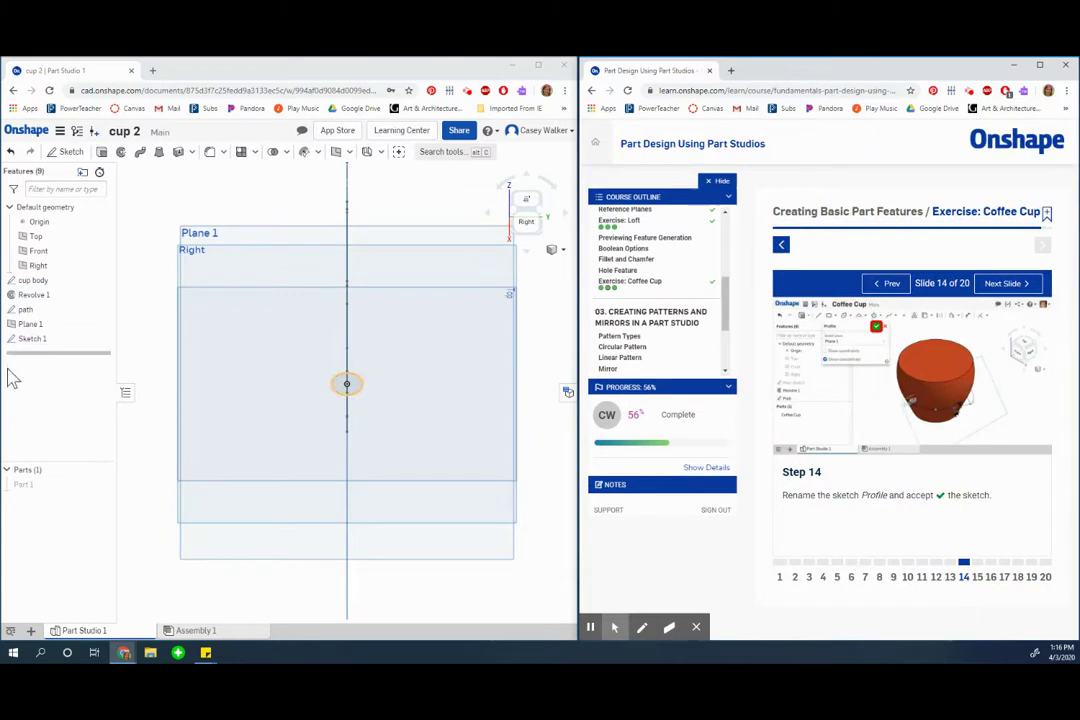
right_click(35, 345)
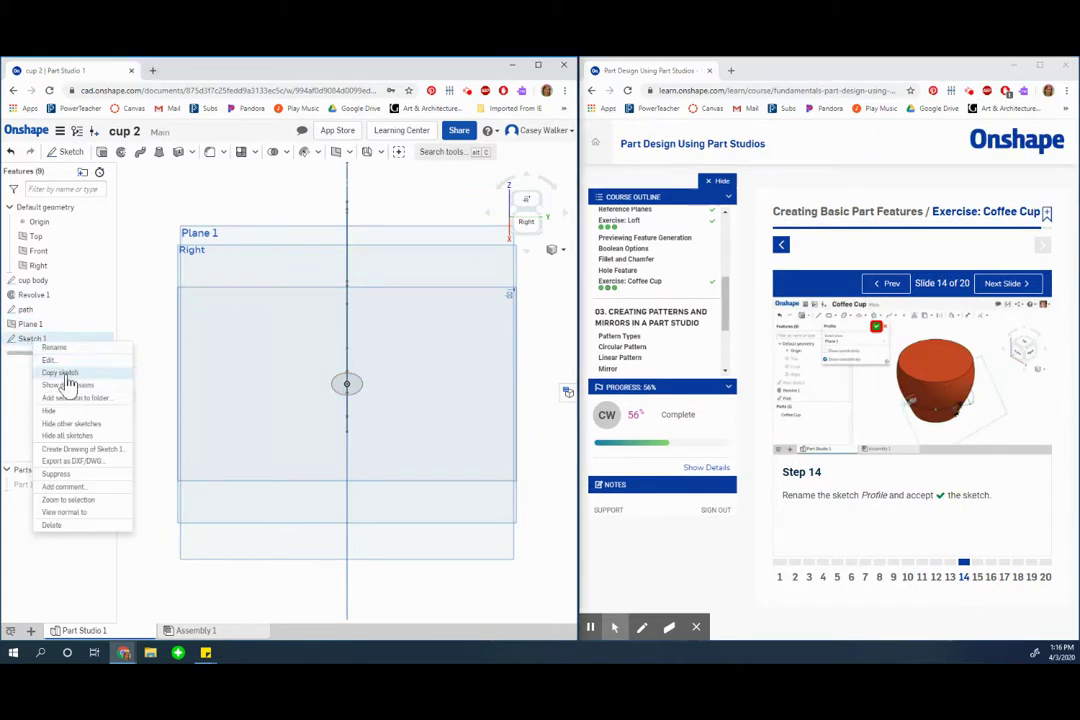
left_click(48, 347)
type("Pr")
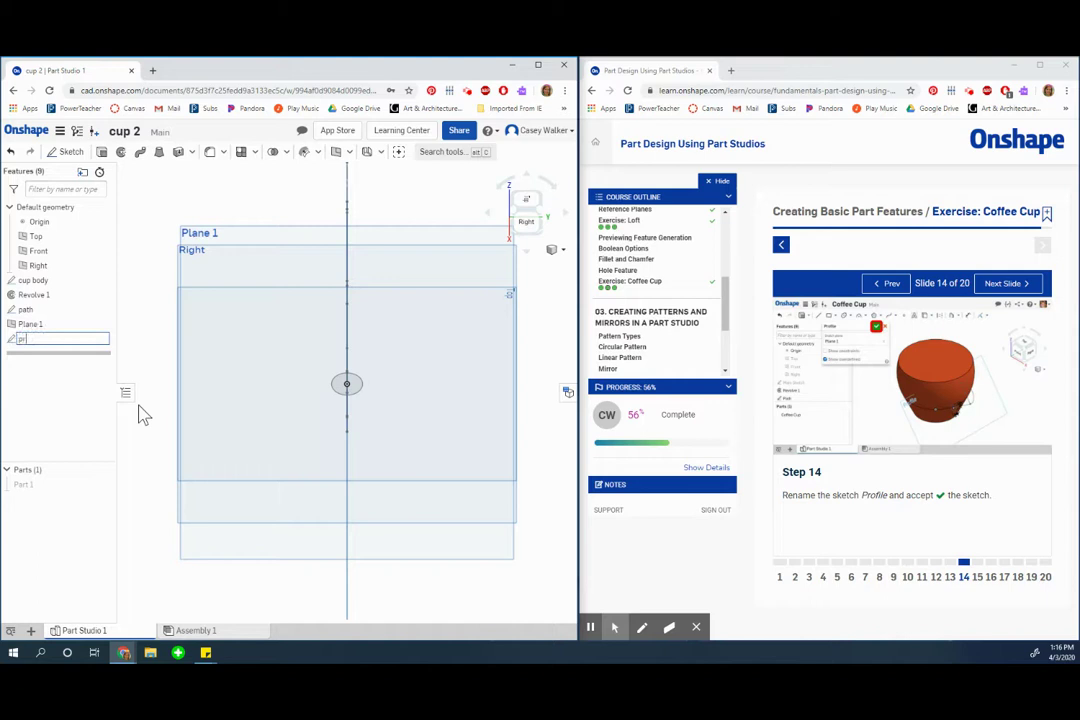
Advance the exercise to step 15 and set up a solid sweep of the ellipse face along the path sketch's arc and lower line
left_click(985, 580)
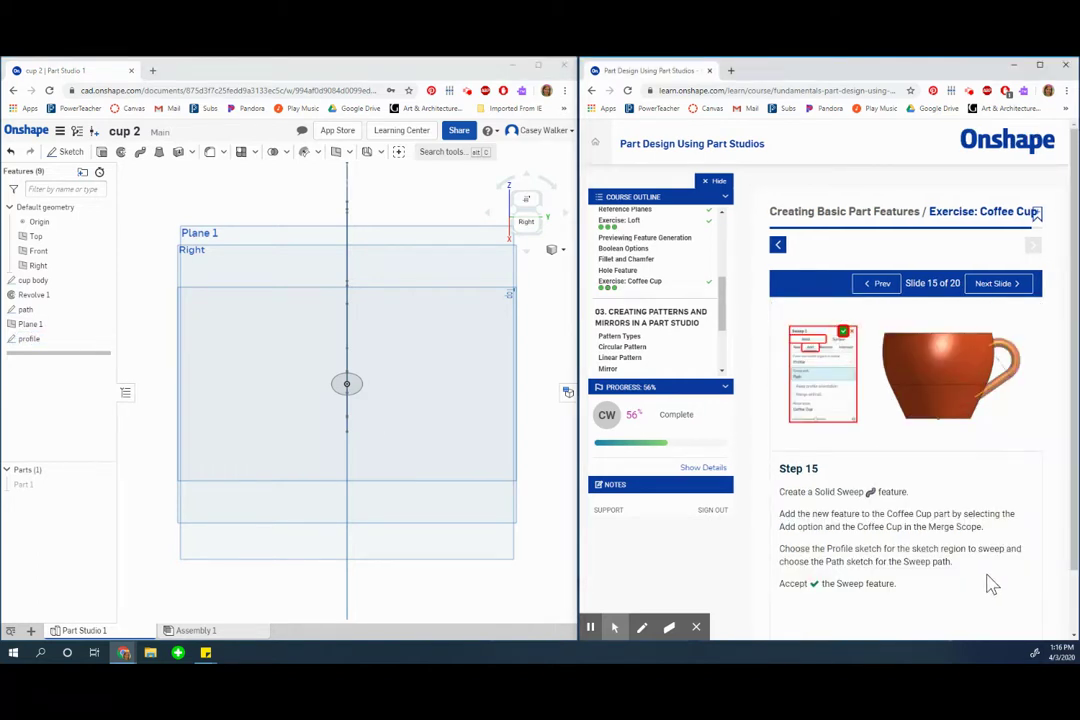
left_click(540, 227)
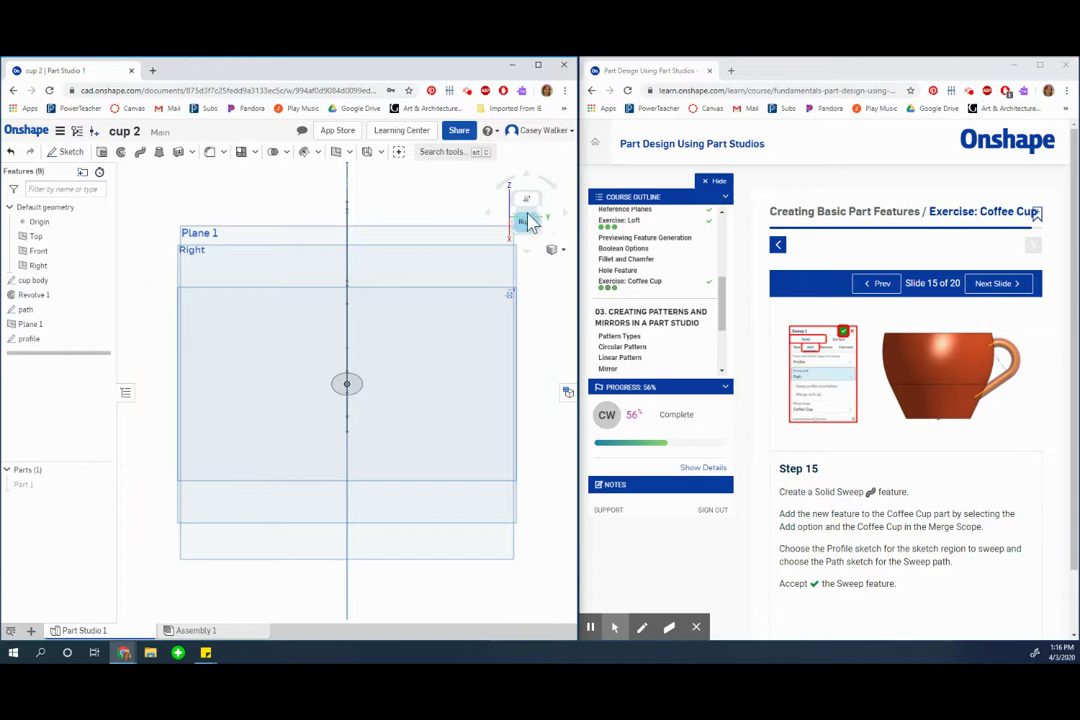
left_click(539, 211)
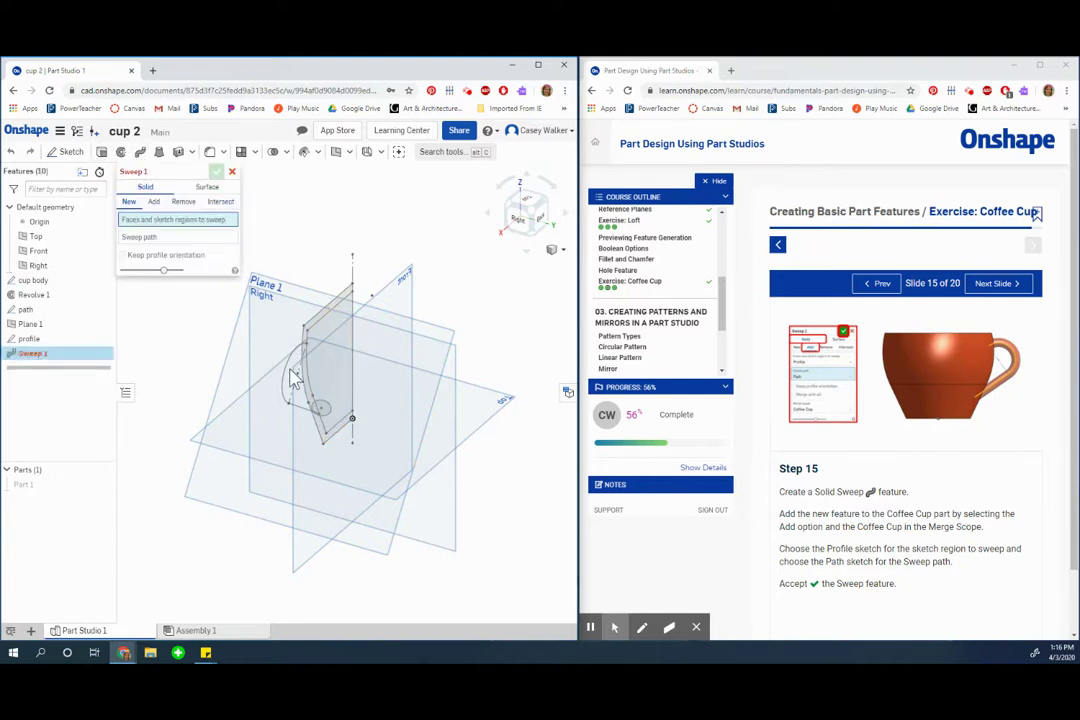
left_click(330, 415)
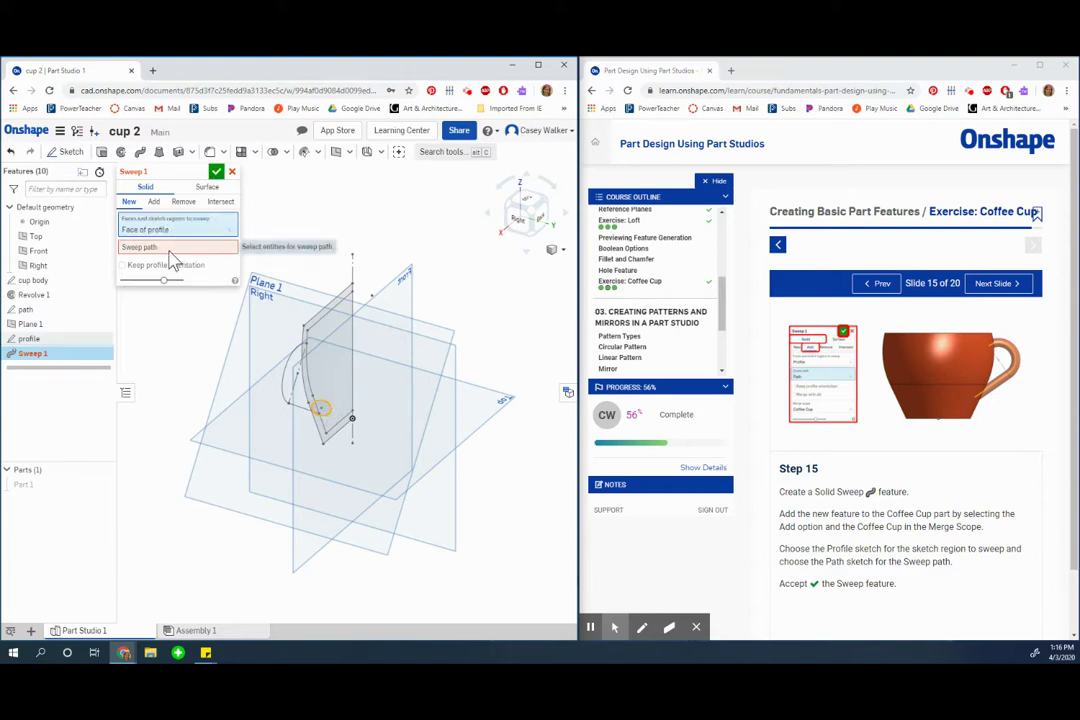
left_click(288, 380)
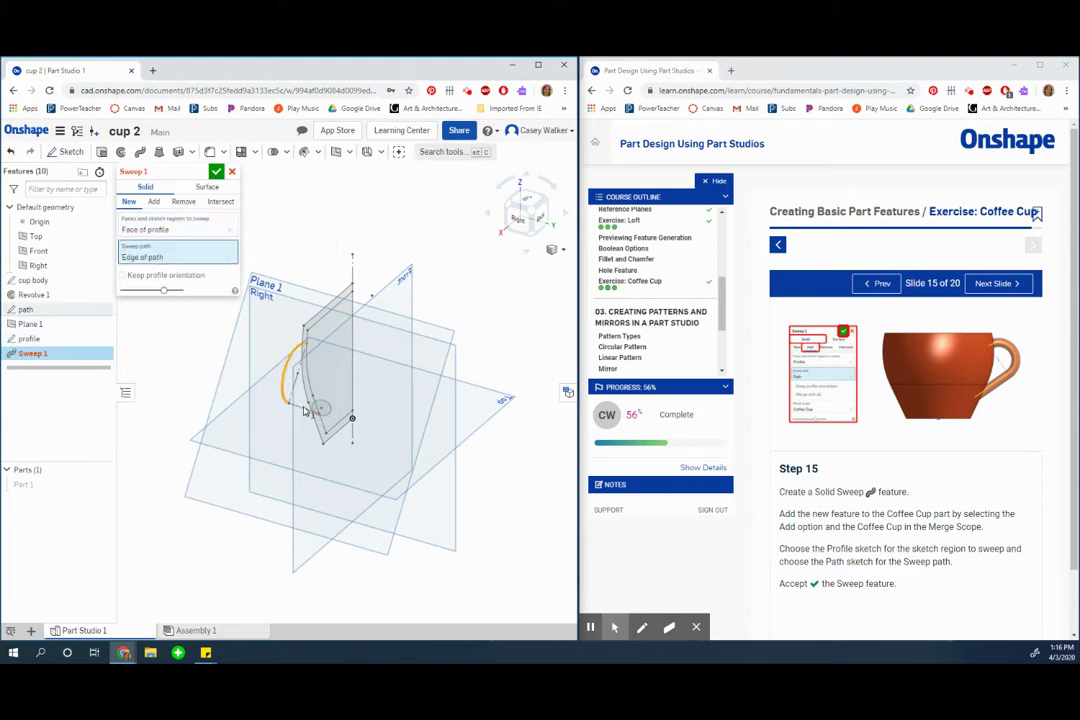
left_click(322, 443)
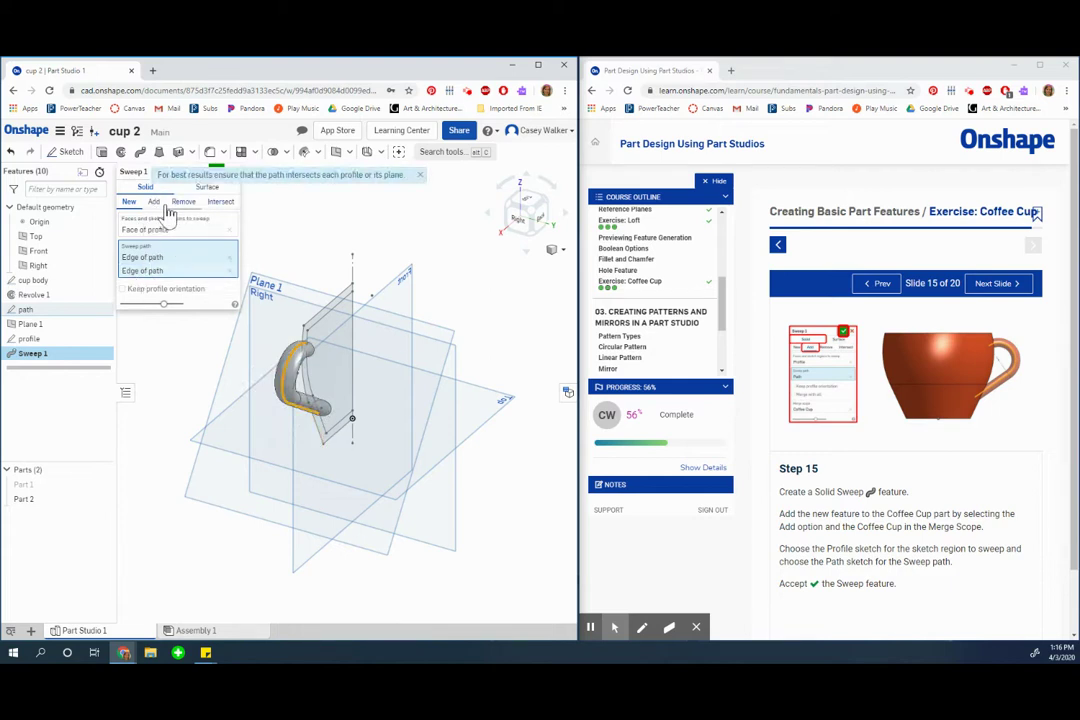
Set the sweep to Add, show the hidden cup body and accept the sweep
left_click(154, 201)
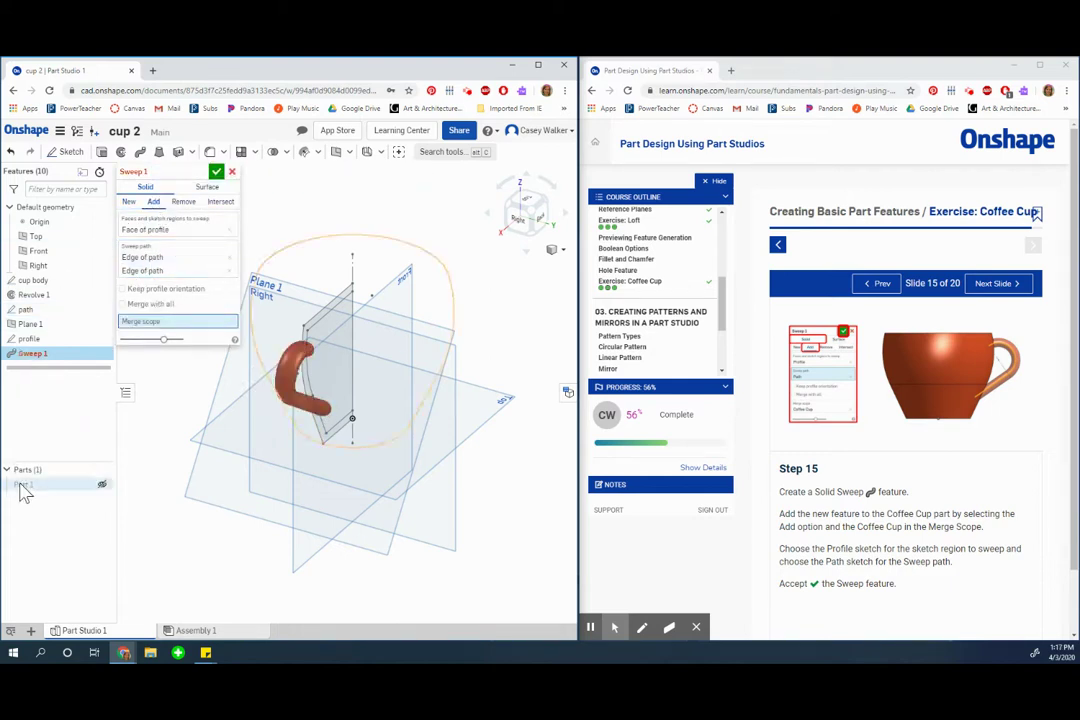
left_click(100, 486)
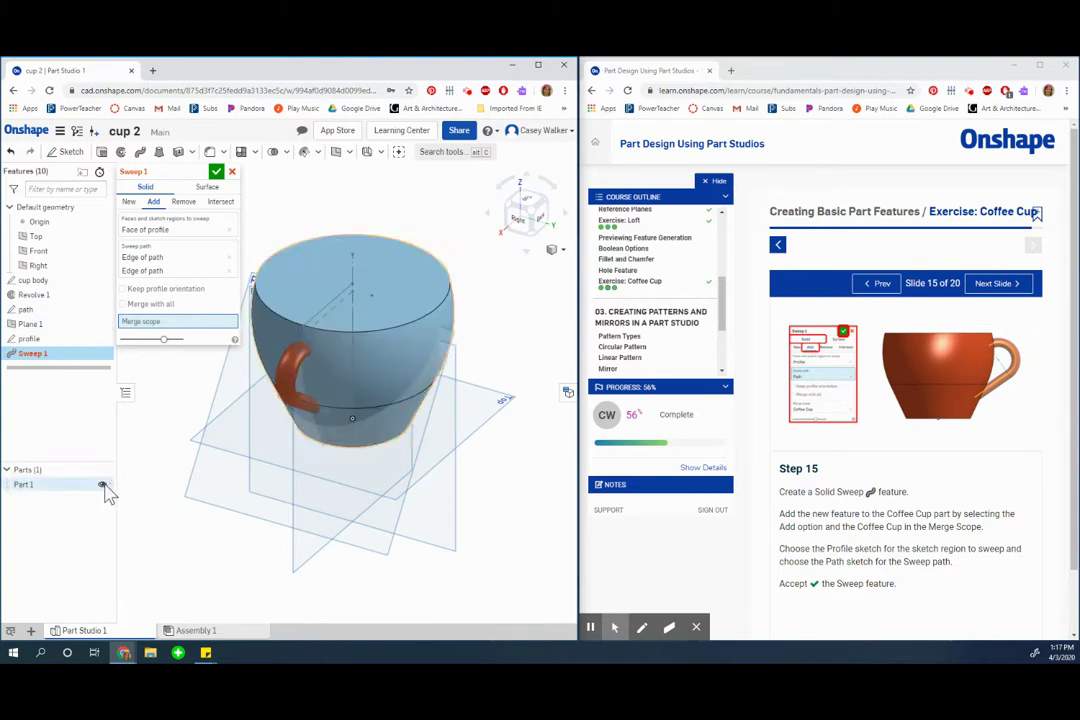
left_click(217, 174)
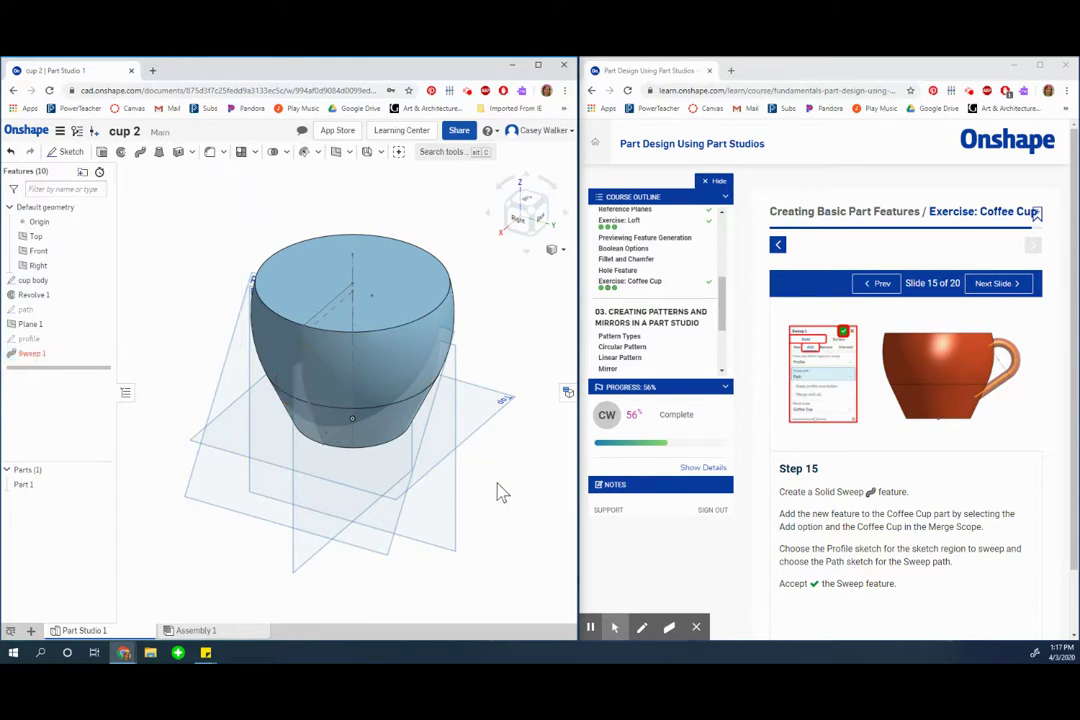
Edit the sweep to merge with all, accept it and inspect the handle's attachment to the cup
double_click(33, 356)
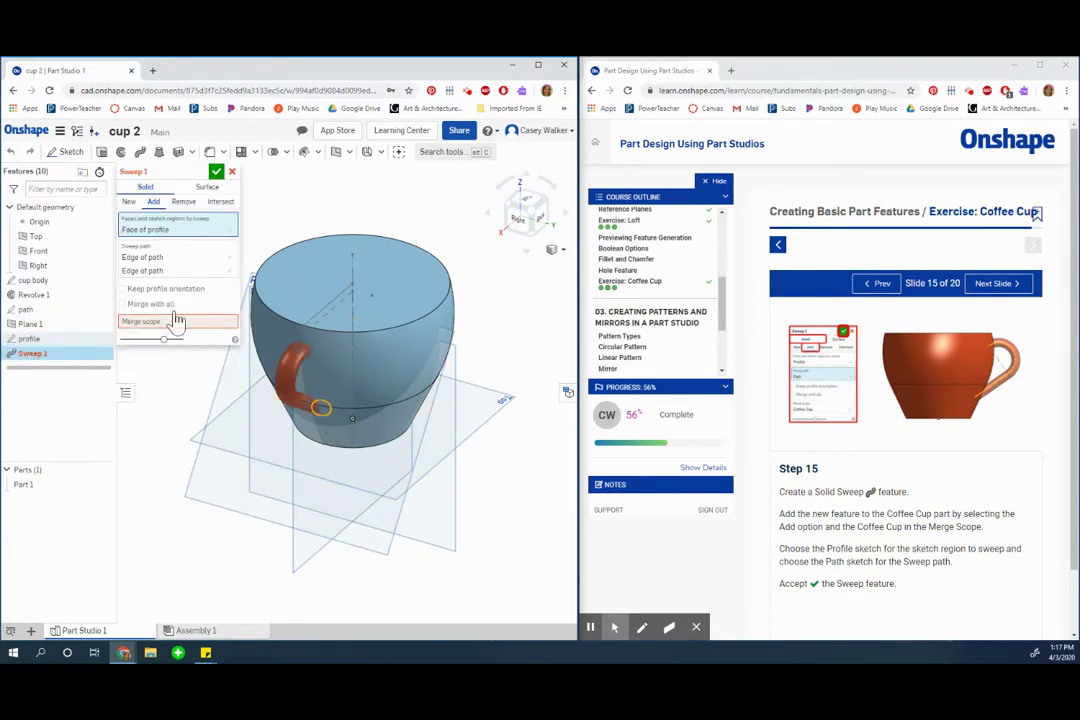
left_click(122, 304)
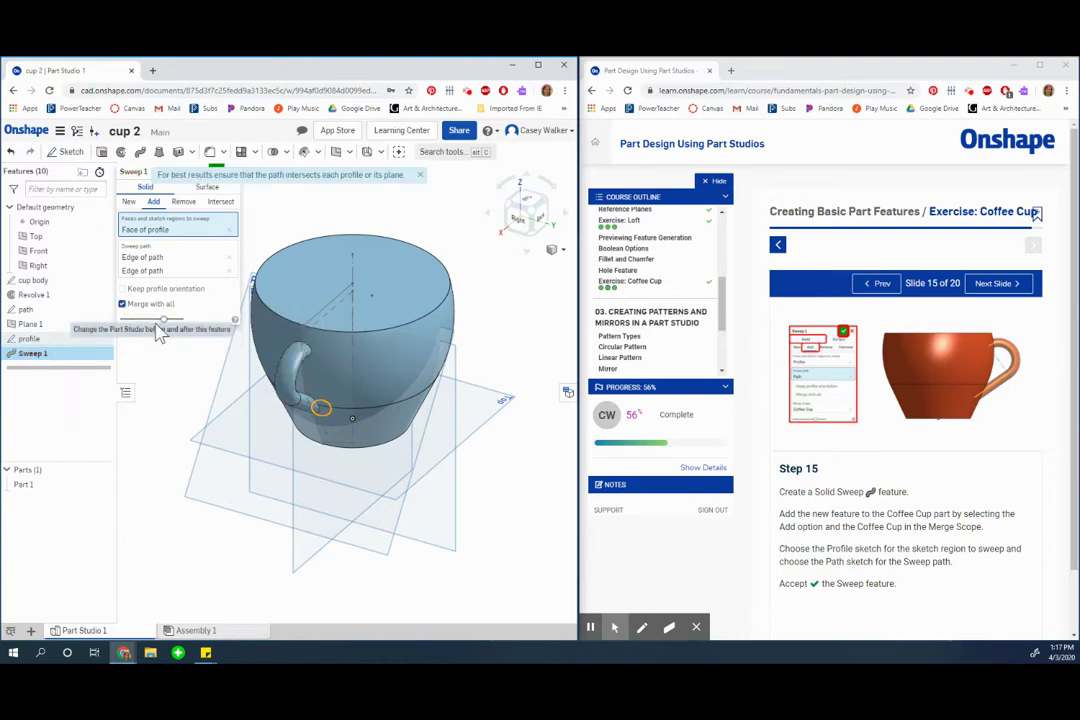
left_click(219, 173)
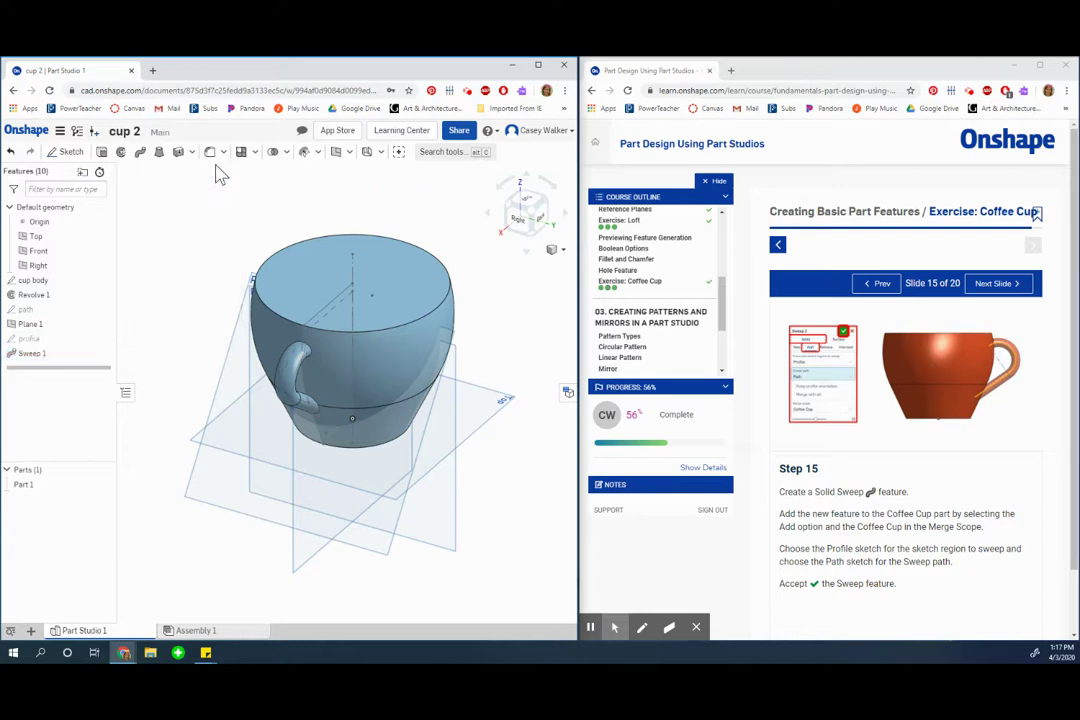
right_click_drag(458, 370, 440, 425)
right_click_drag(422, 381, 323, 263)
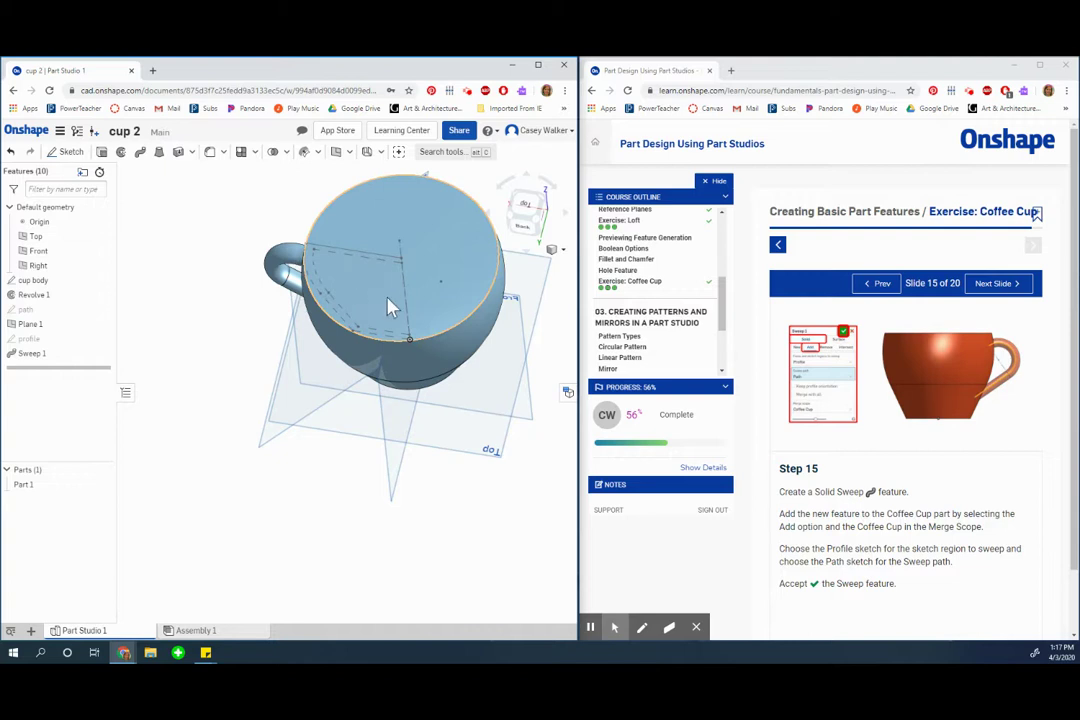
right_click_drag(446, 458, 251, 352)
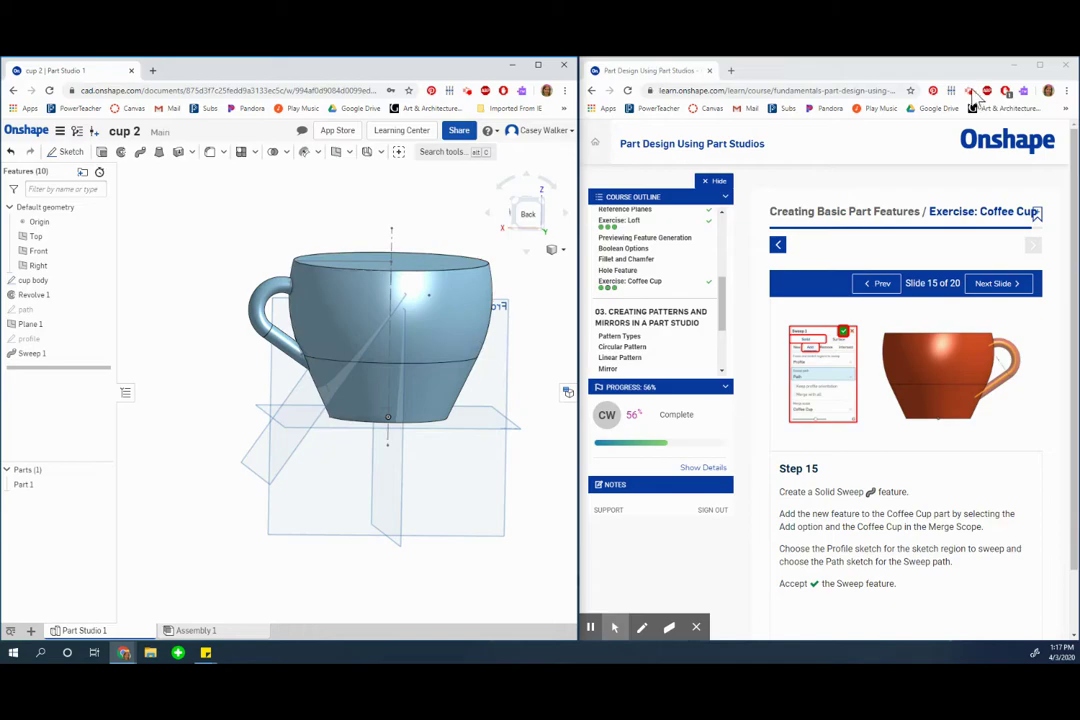